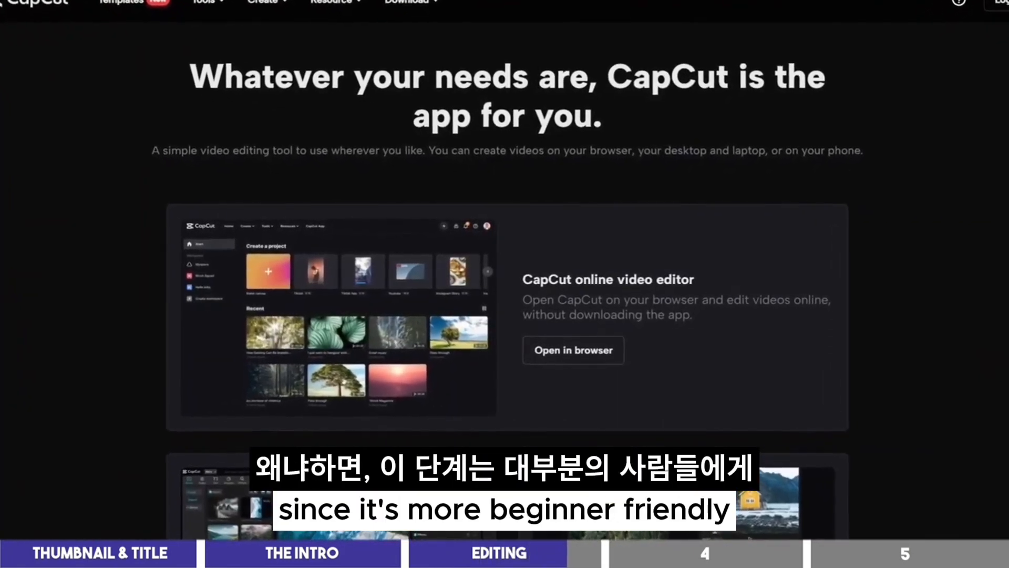
scroll(505, 284, down, 3)
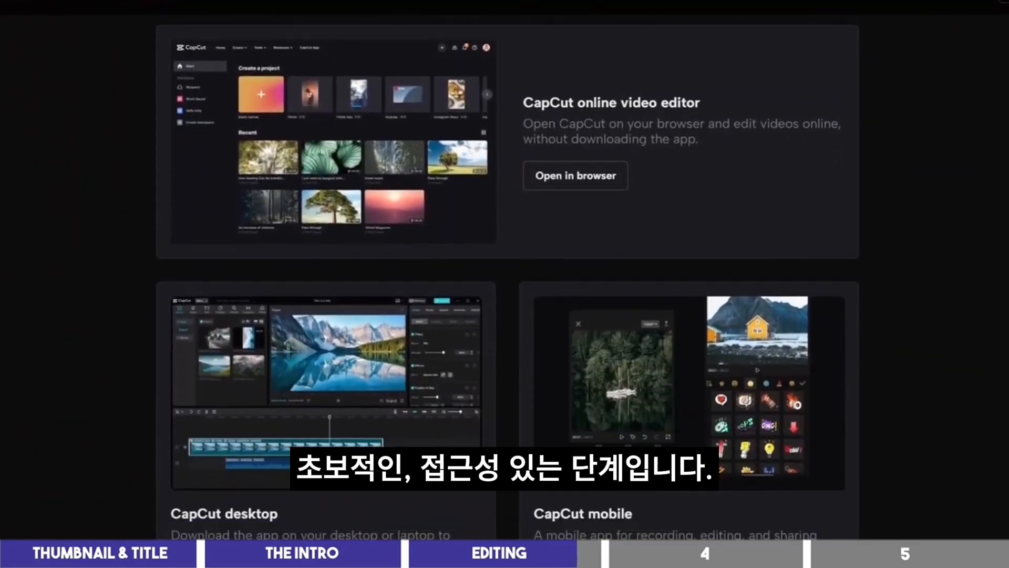
scroll(508, 291, down, 1)
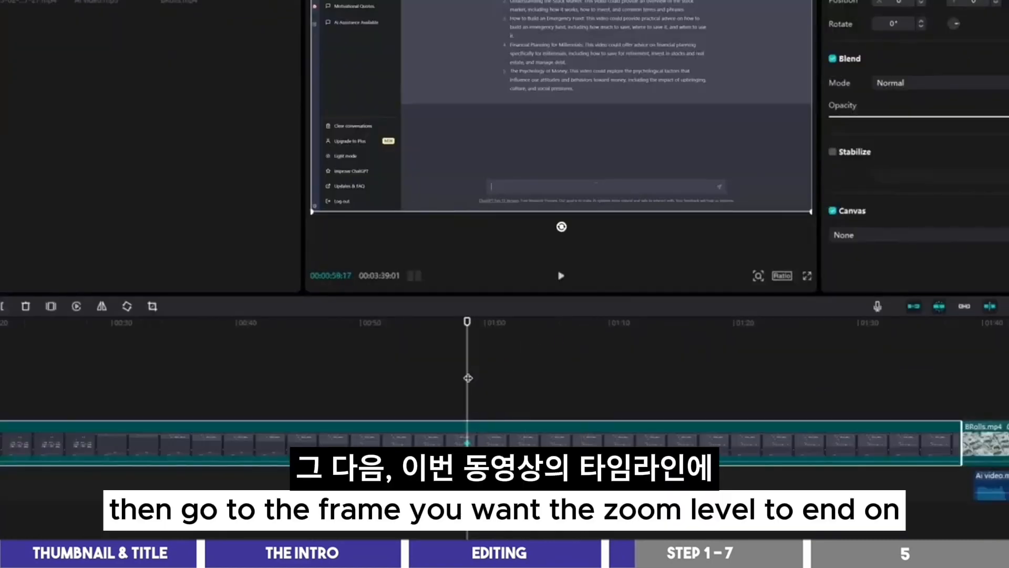
Step: At 00:01:00:05, scale the chat recording clip to 194% at position X 1805, Y -1015, and play back the zoom
click(489, 378)
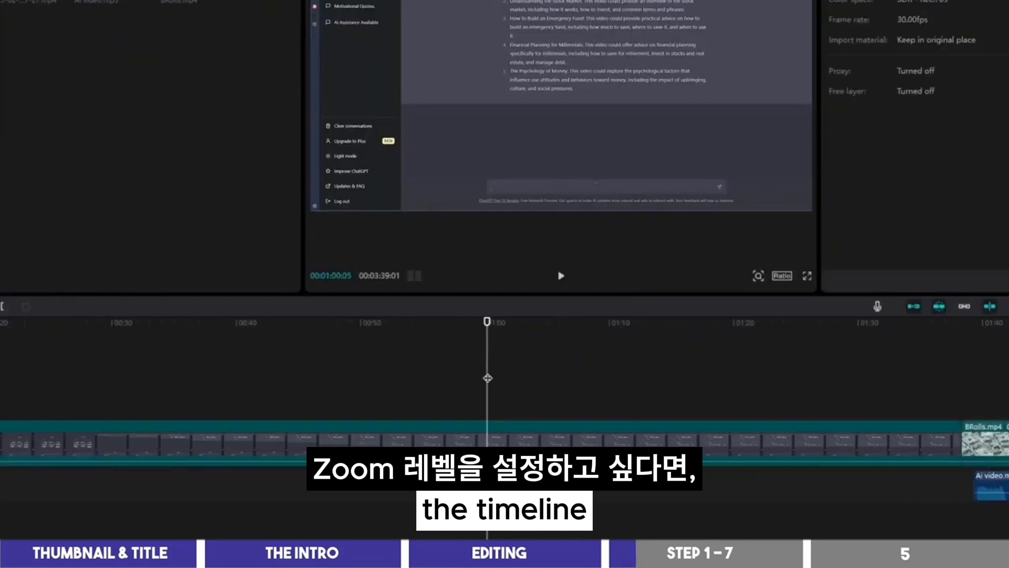
click(491, 441)
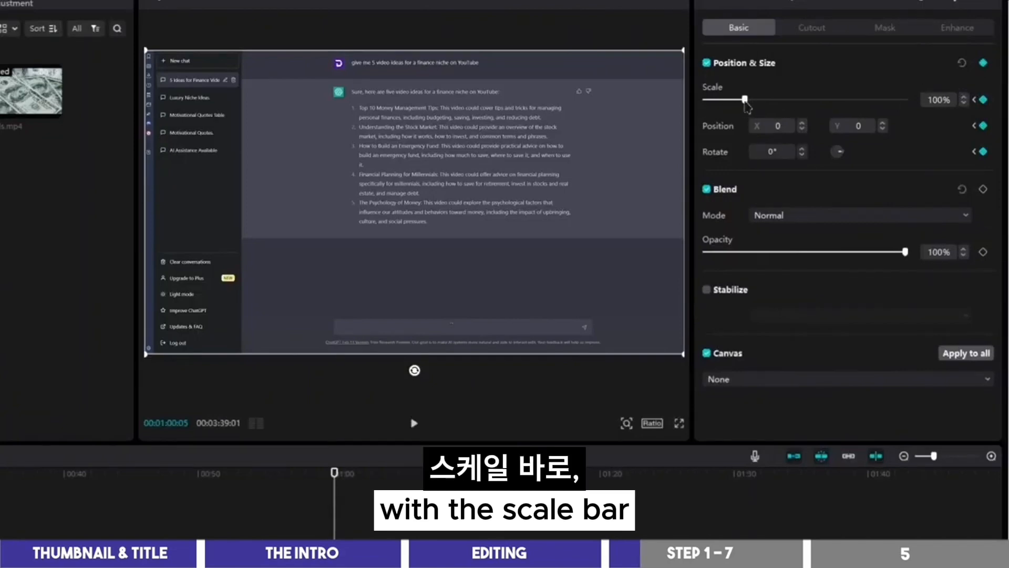
drag(745, 102, 784, 98)
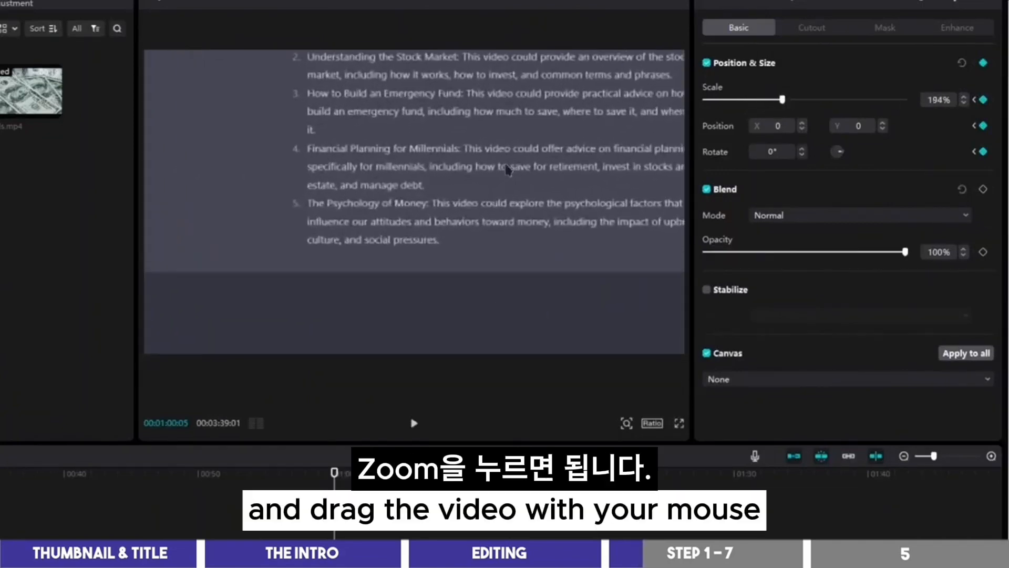
mouse_move(336, 143)
mouse_down()
mouse_move(397, 169)
mouse_move(557, 290)
mouse_move(586, 286)
mouse_up()
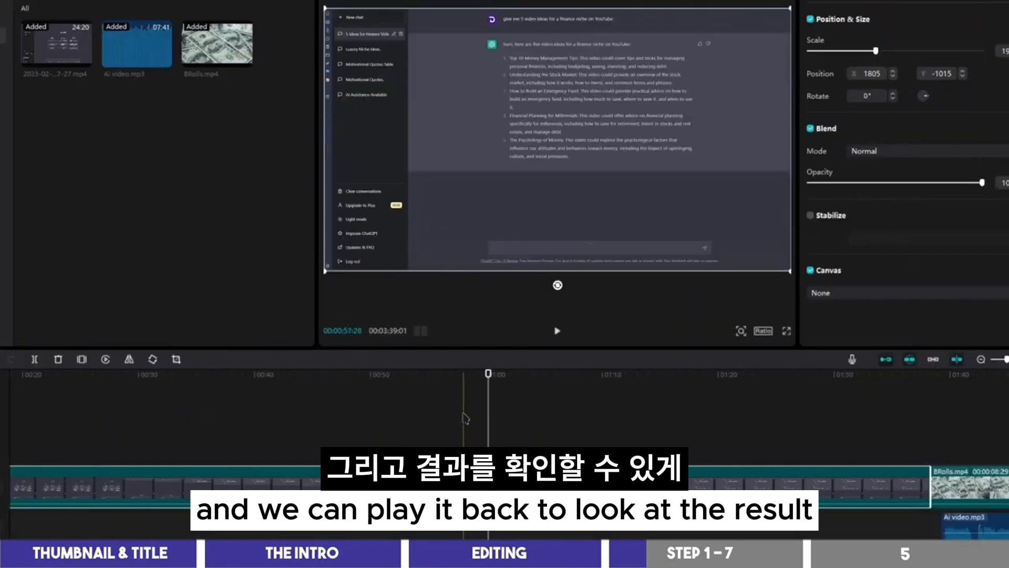
click(465, 422)
key(space)
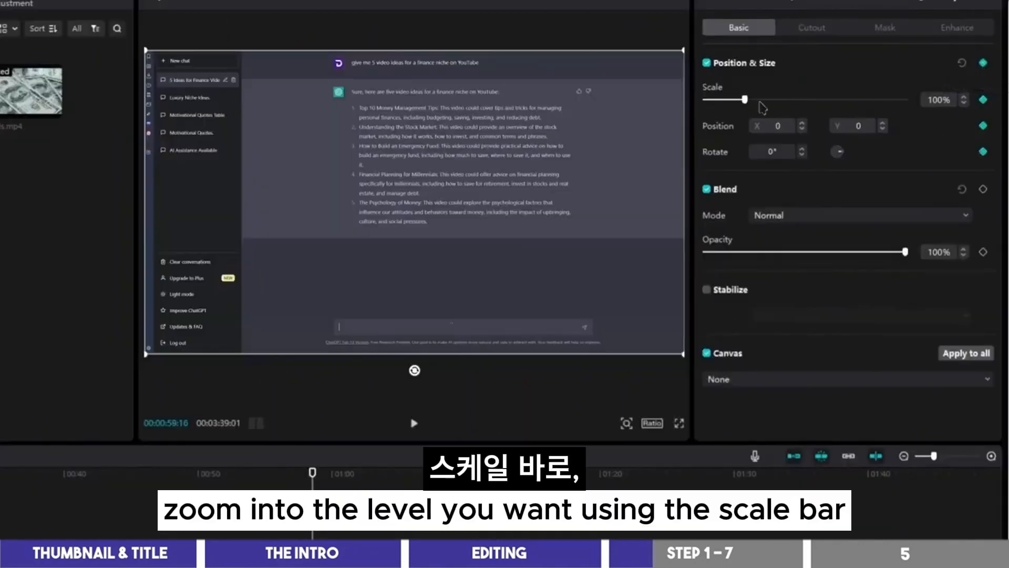
Step: Pan the clip at 344% scale, starting on the numbered list's beginning and ending at 00:01:00:11 with position X -2291, Y -1801, and play it back
drag(745, 99, 845, 101)
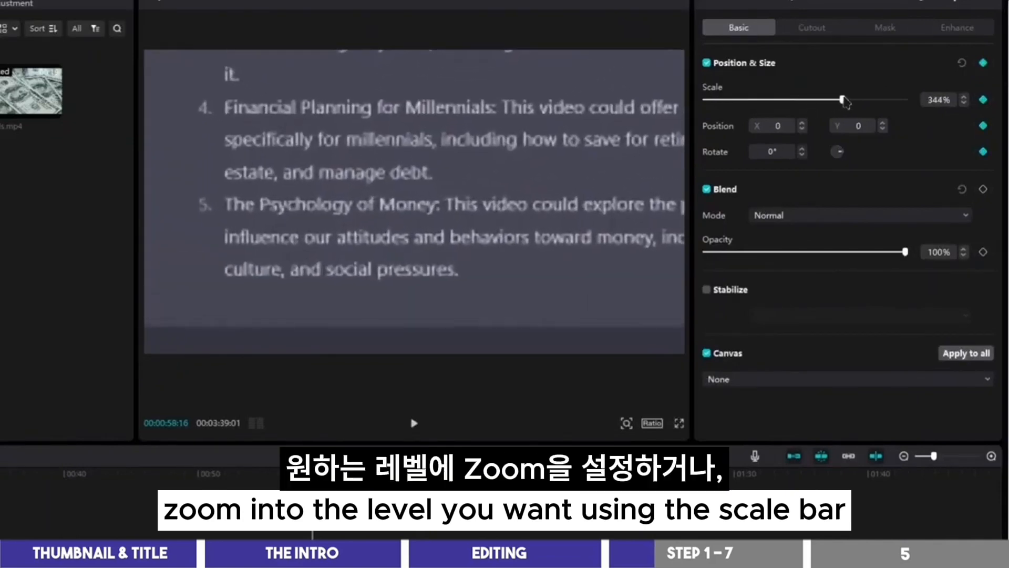
drag(532, 162, 475, 264)
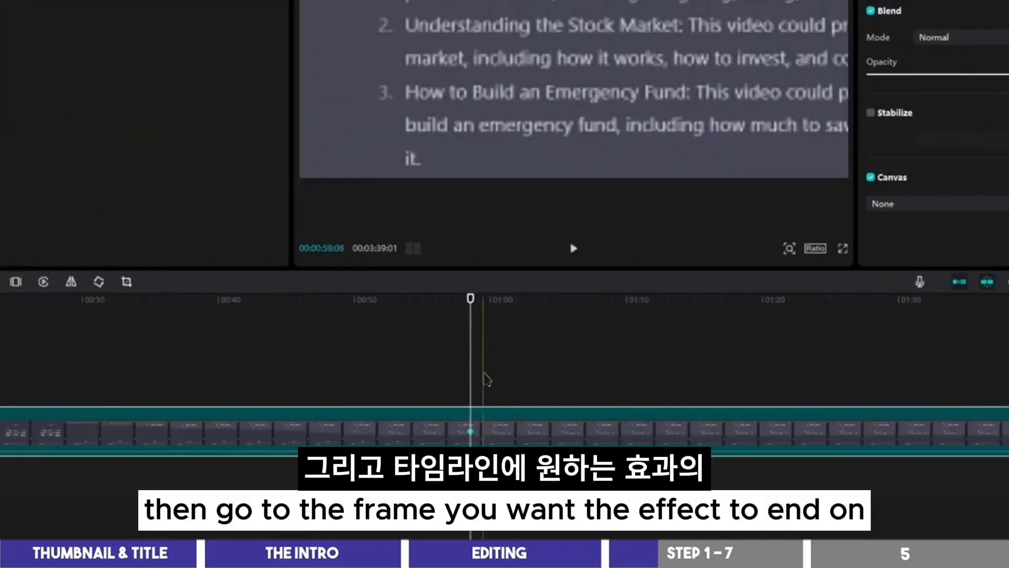
click(496, 378)
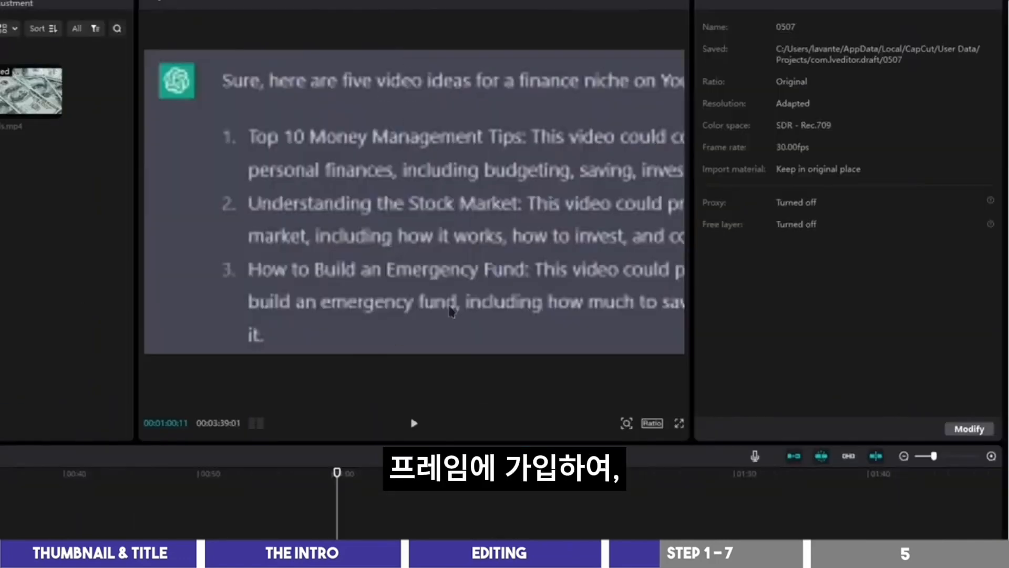
click(748, 112)
drag(601, 290, 251, 283)
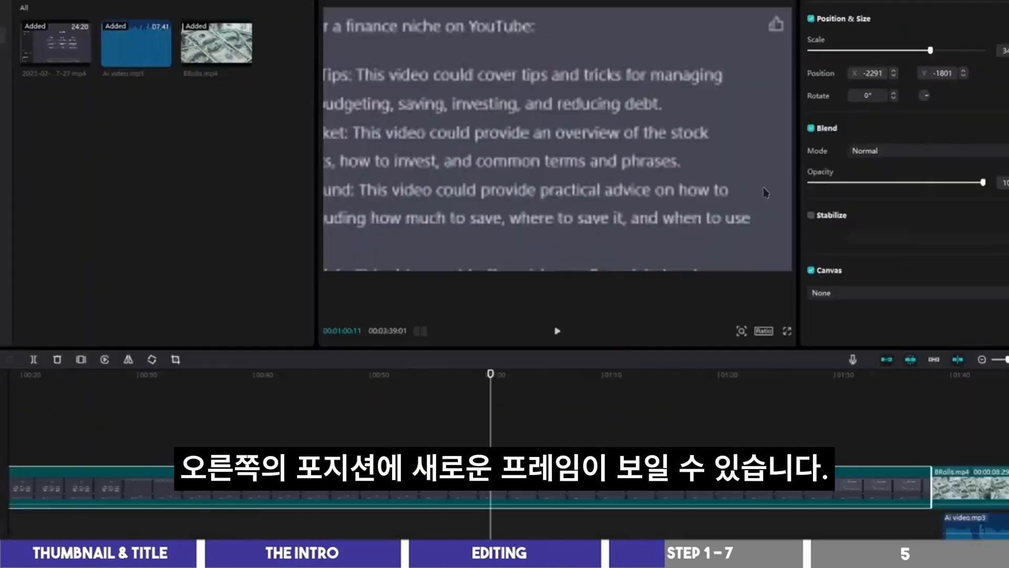
click(300, 538)
key(space)
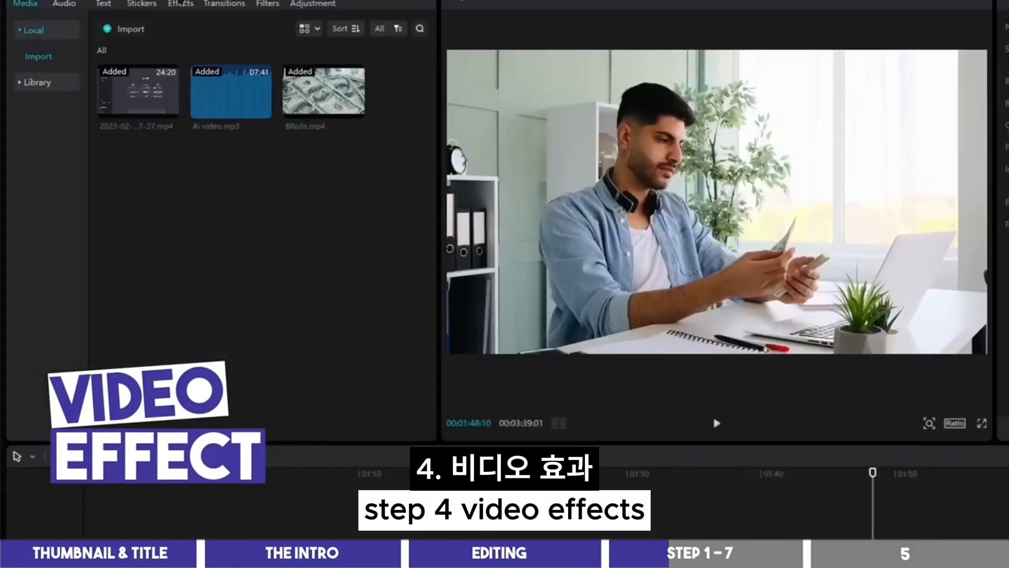
Step: Open the video effects library and preview the favorite effects Glitch, TV 1 and Color Film 1
click(137, 3)
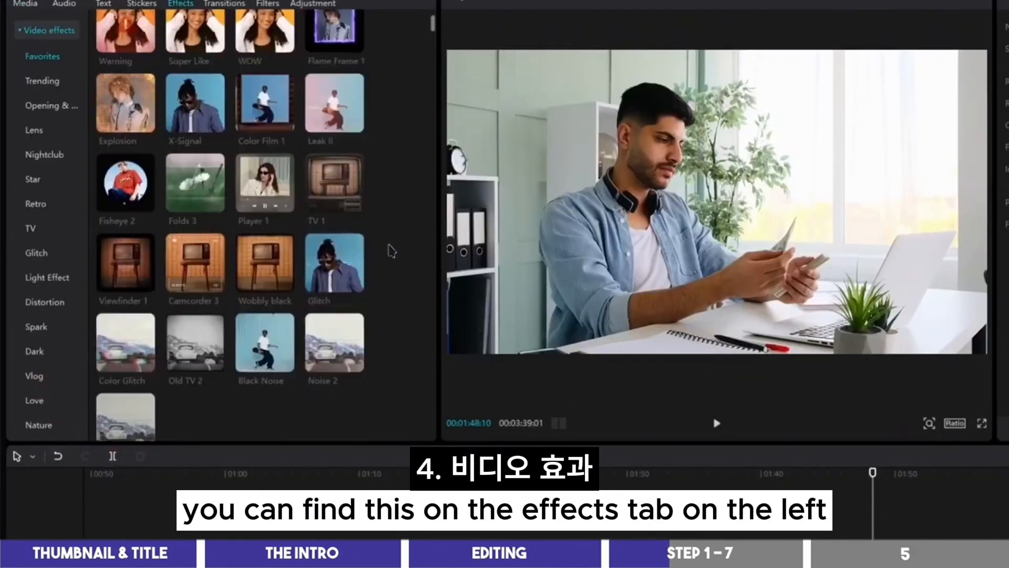
scroll(389, 262, down, 1)
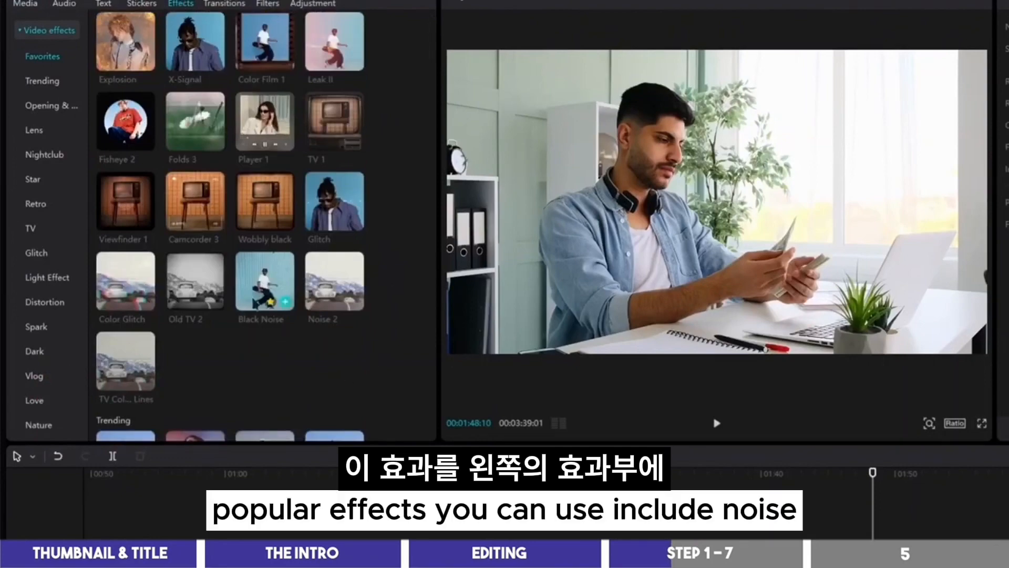
click(342, 221)
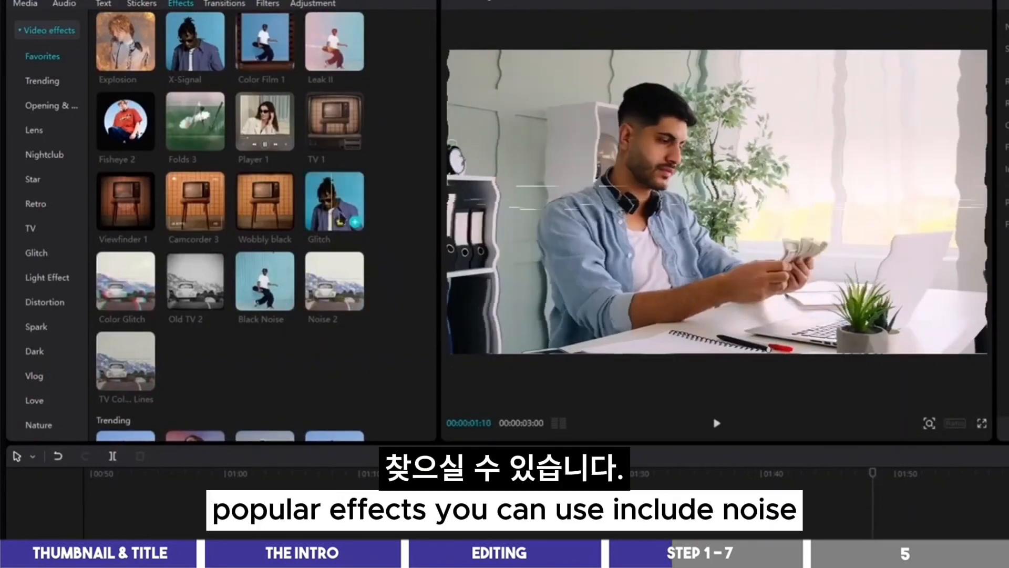
click(323, 131)
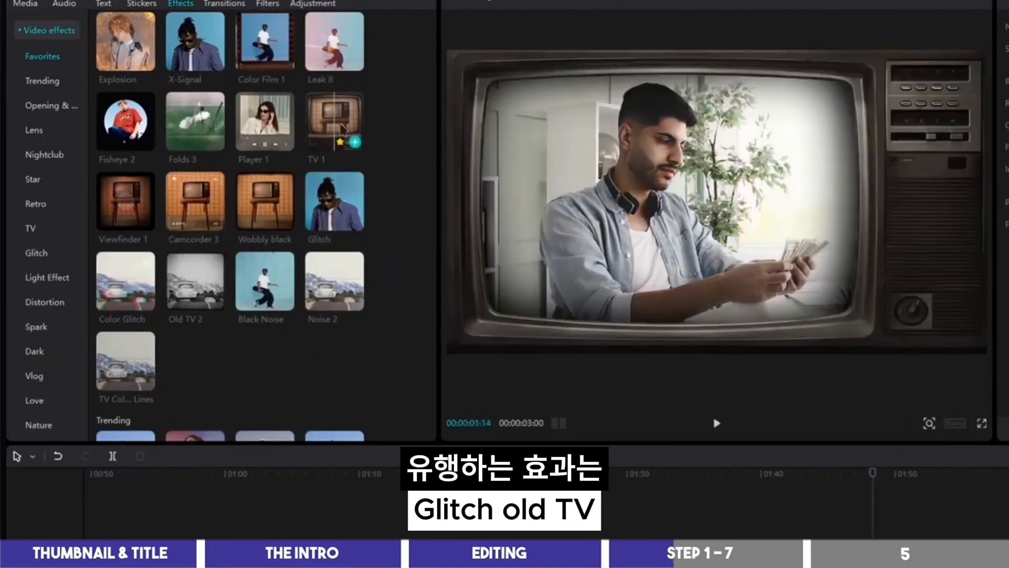
scroll(260, 126, up, 1)
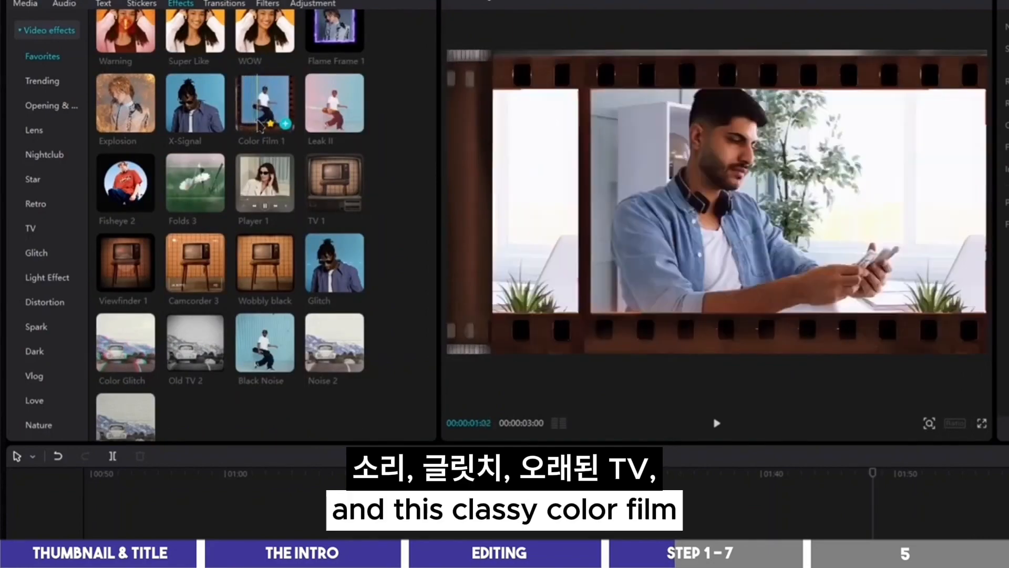
scroll(261, 105, up, 2)
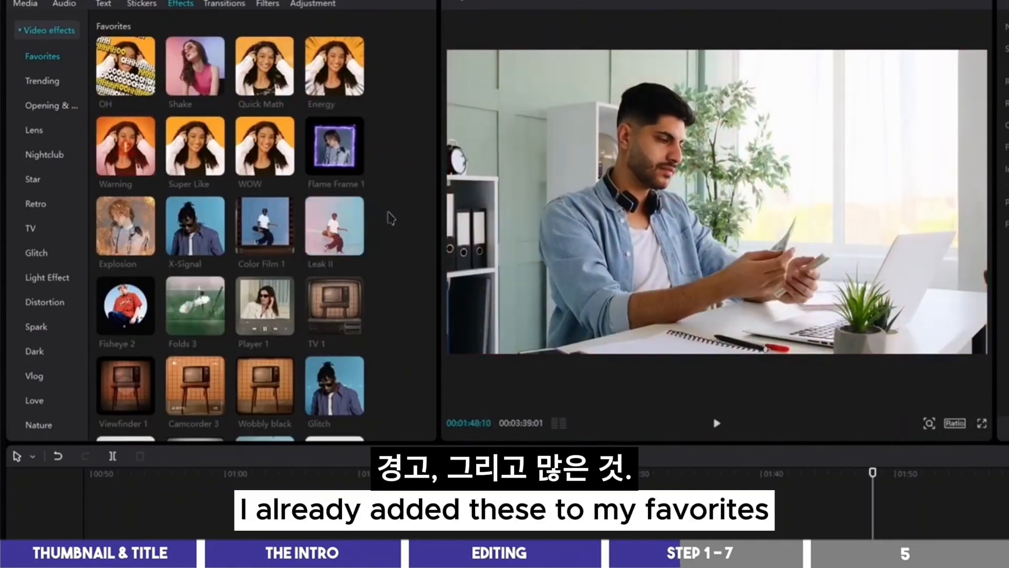
Step: Browse the remaining video effects from Trending through to the Nightclub category
scroll(390, 218, down, 10)
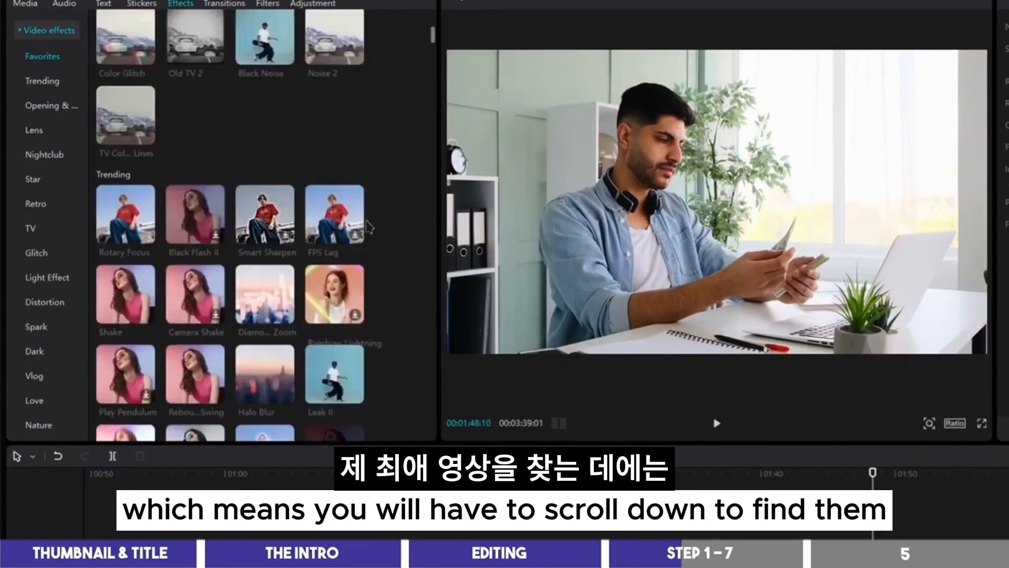
scroll(368, 226, down, 15)
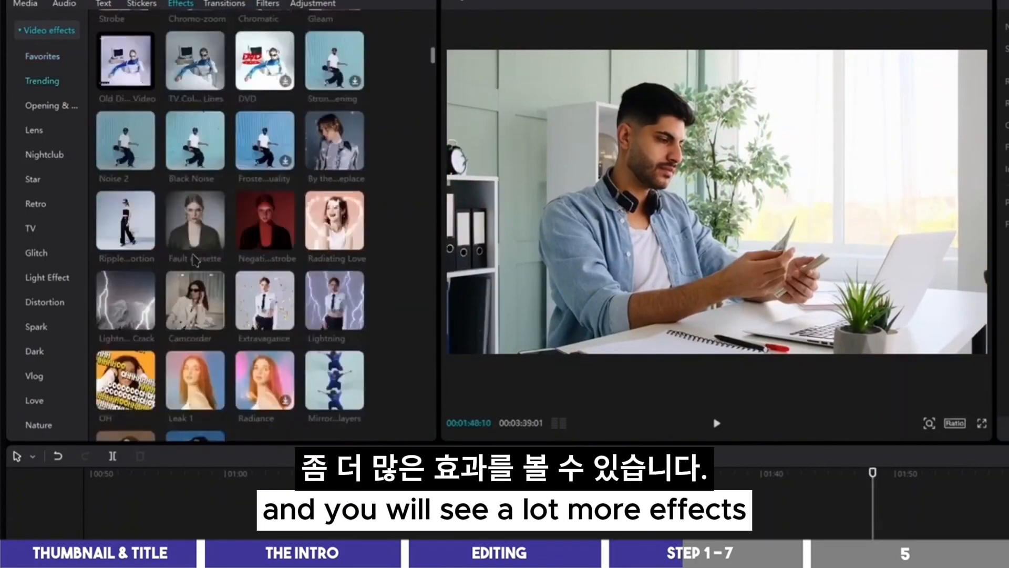
scroll(196, 259, down, 2)
scroll(196, 253, down, 5)
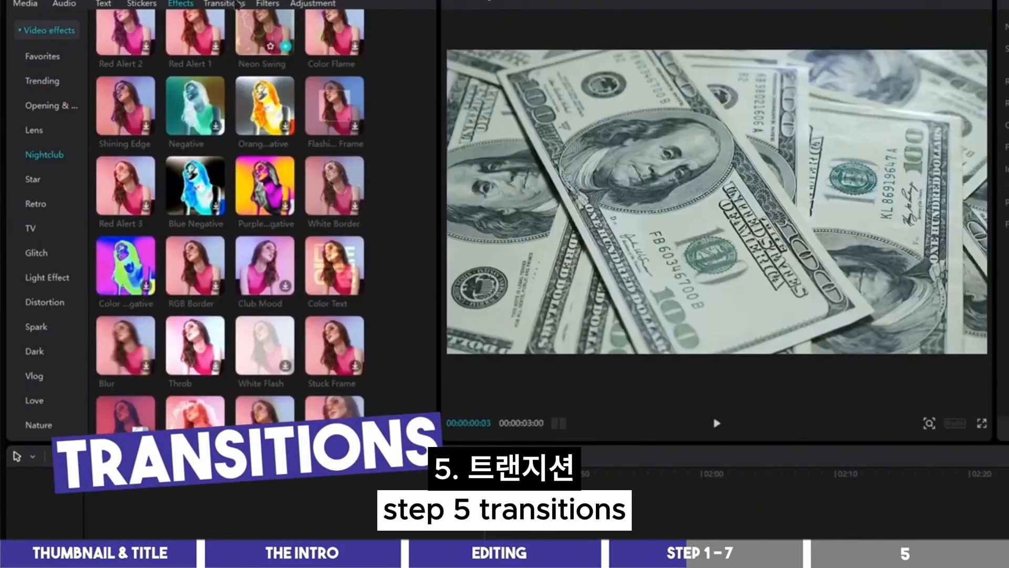
Step: Browse the Overlay and Camera transitions, previewing Black Fade and CW Swirl
click(237, 4)
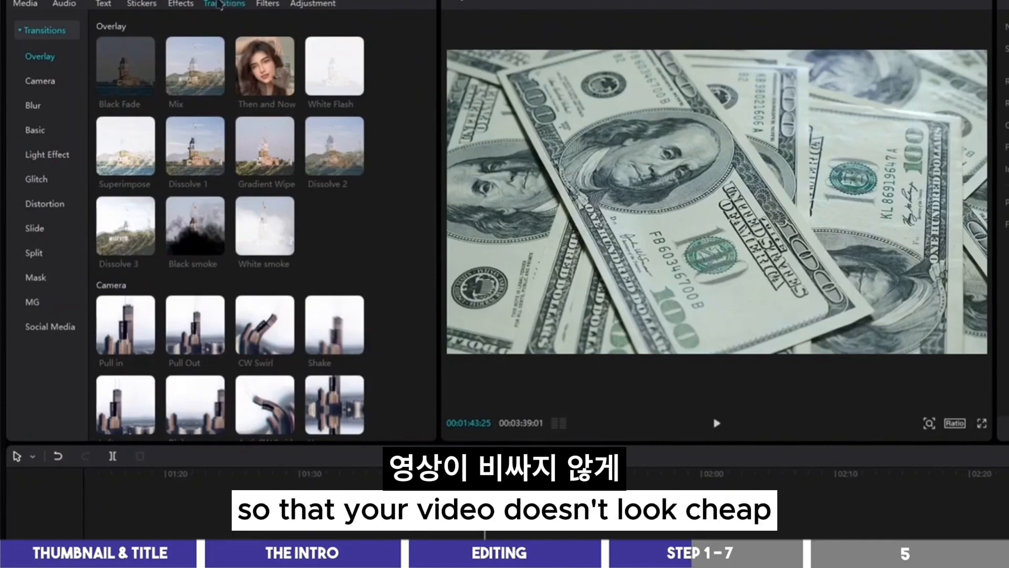
scroll(273, 221, down, 3)
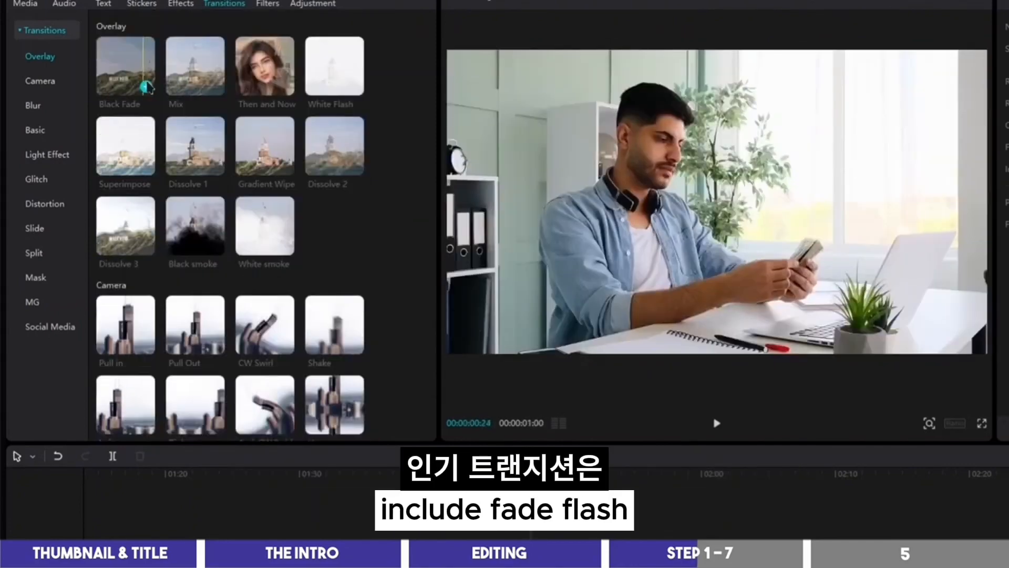
scroll(241, 215, down, 3)
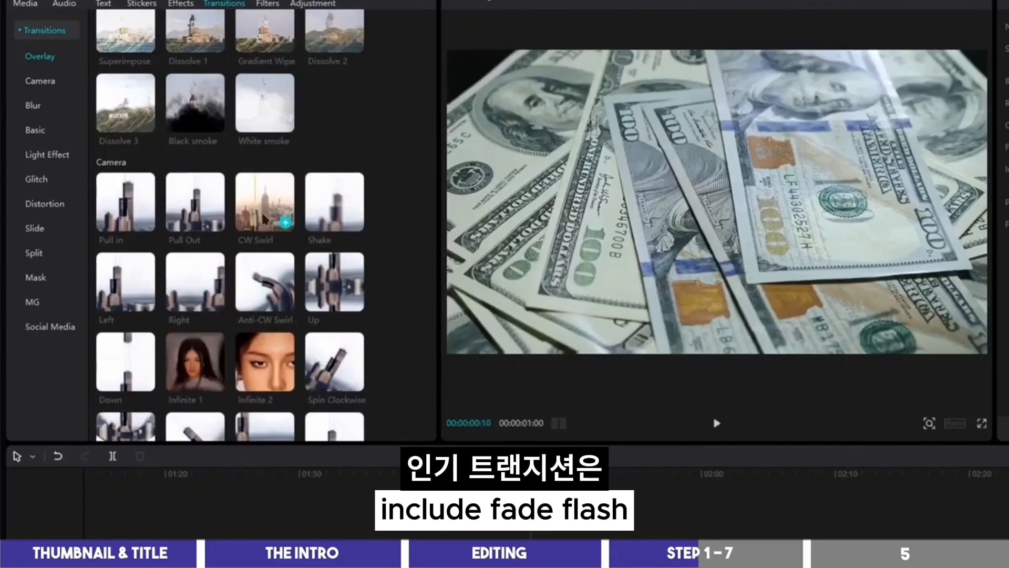
scroll(310, 224, down, 2)
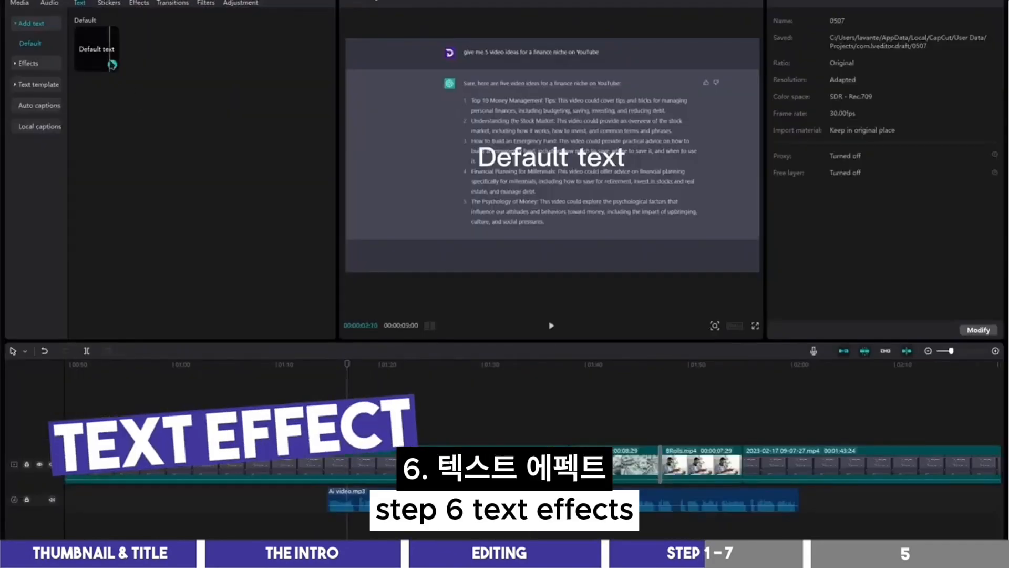
Step: Try a default text placed over the chat recording and reworded to "Make Money", and delete it again
click(112, 66)
drag(570, 159, 533, 153)
double_click(520, 151)
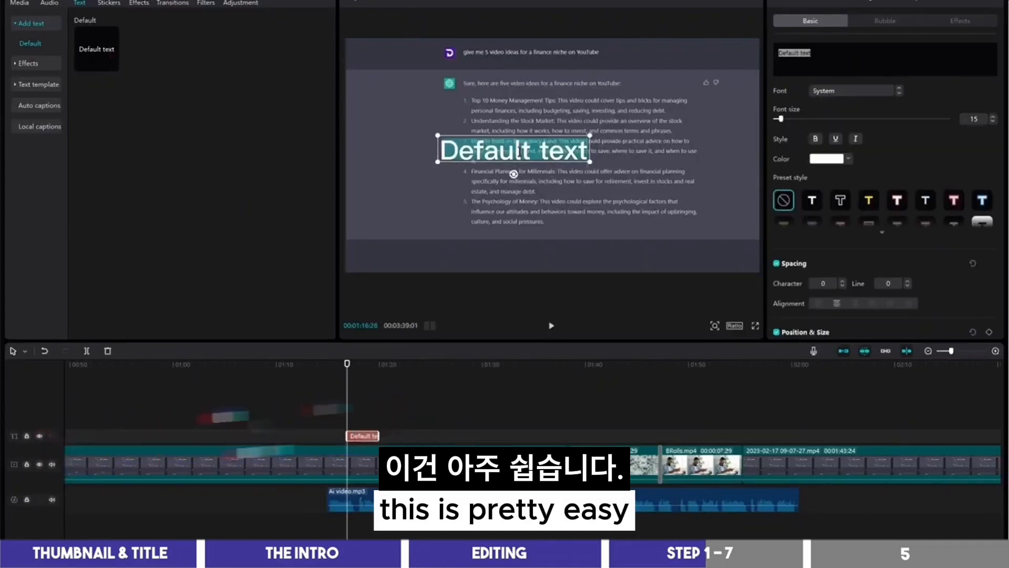
text(Make)
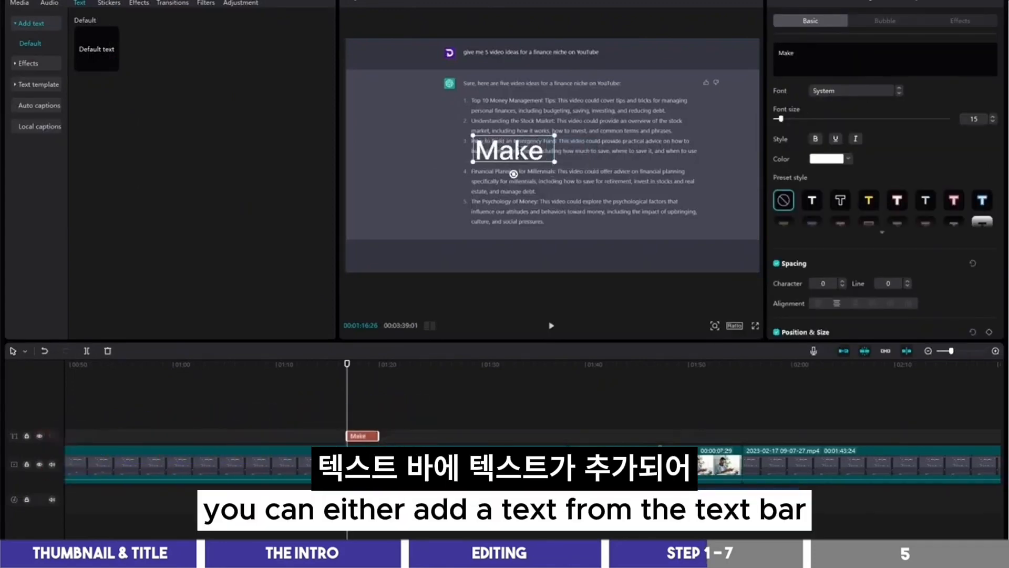
text( Money)
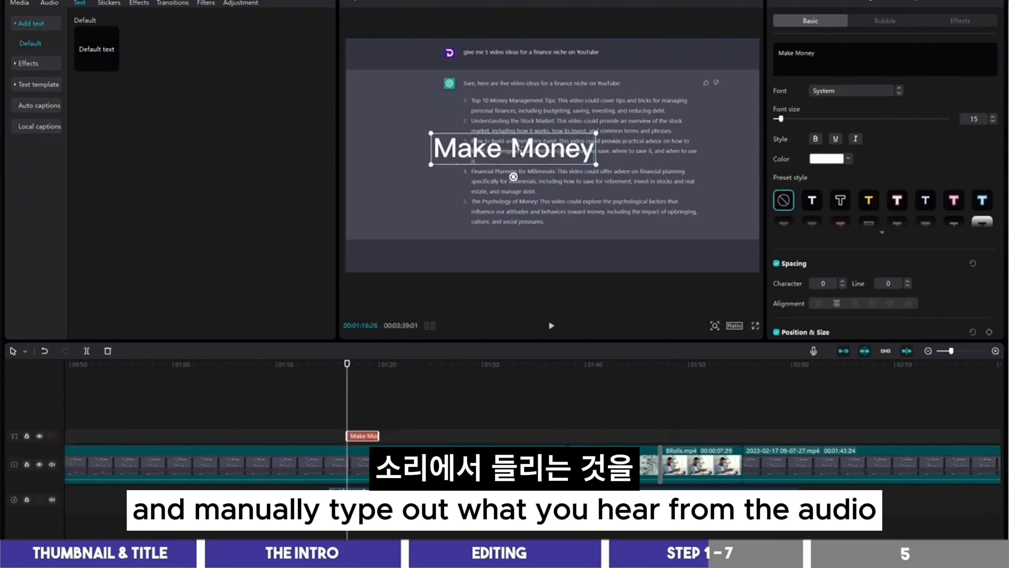
key(Delete)
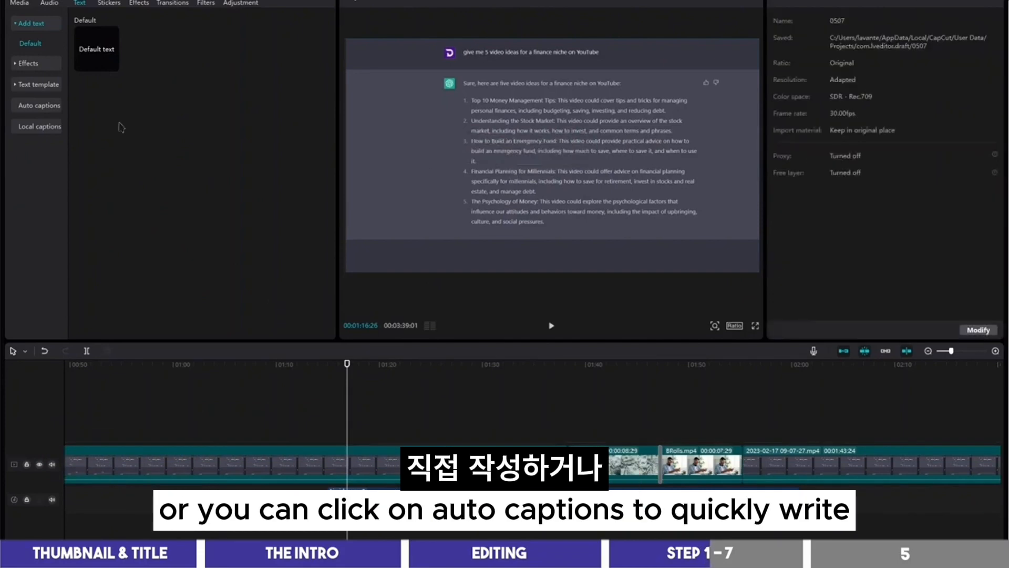
Step: Generate English auto captions for the video and hide the caption track
click(202, 232)
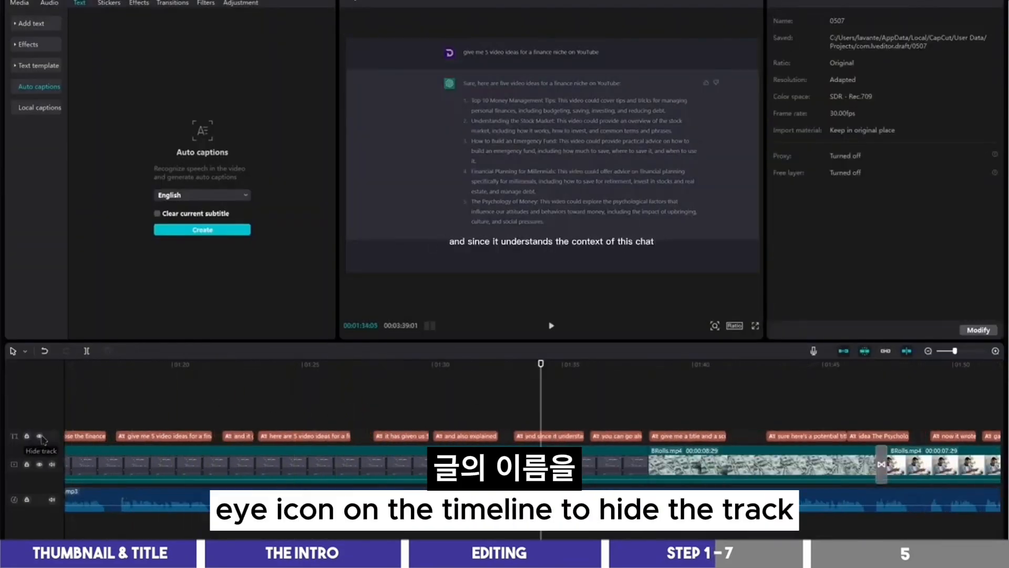
click(39, 436)
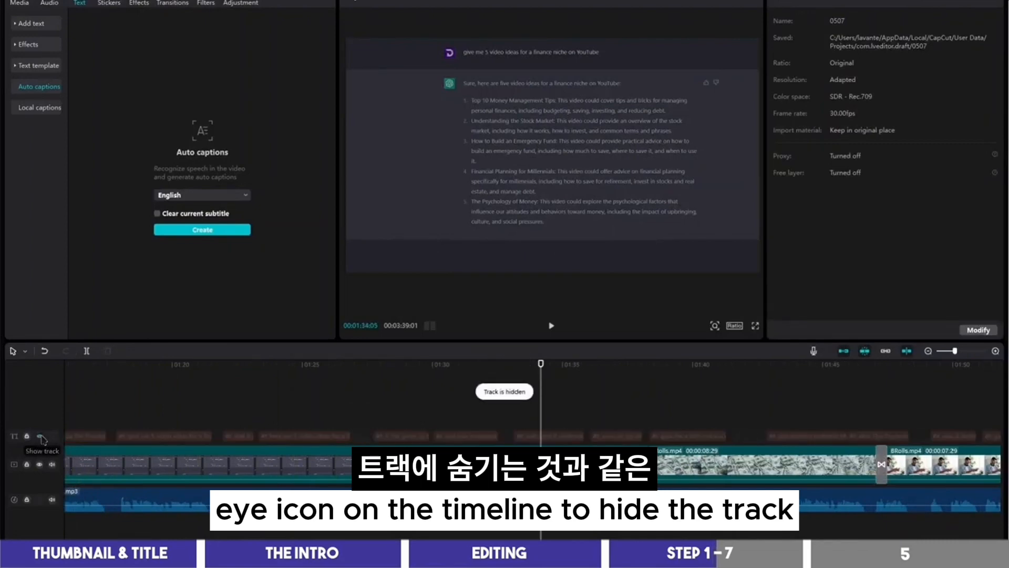
Step: Copy the caption "it has given us 5 different topics" onto a separate text track above the hidden captions
click(387, 435)
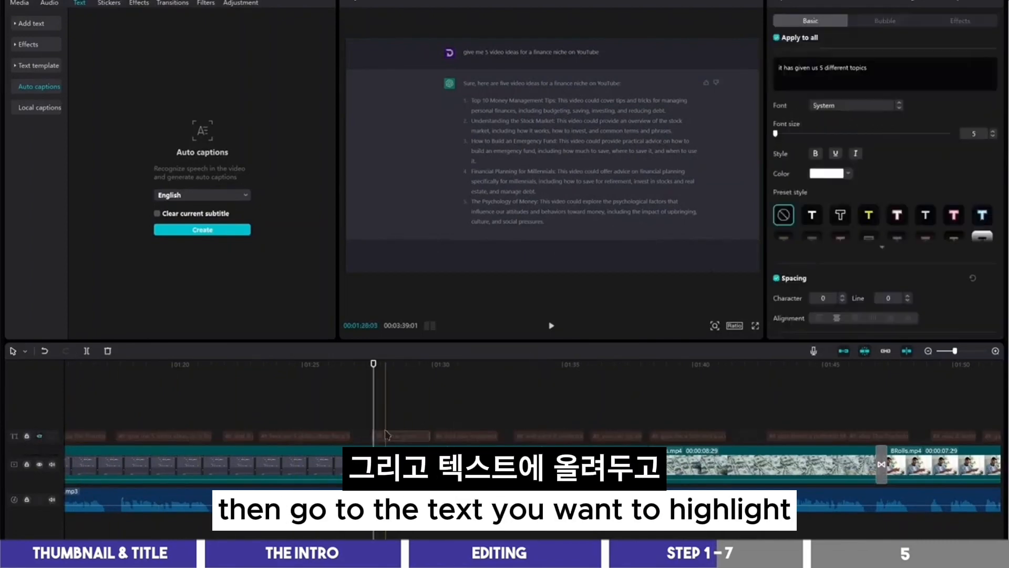
click(369, 406)
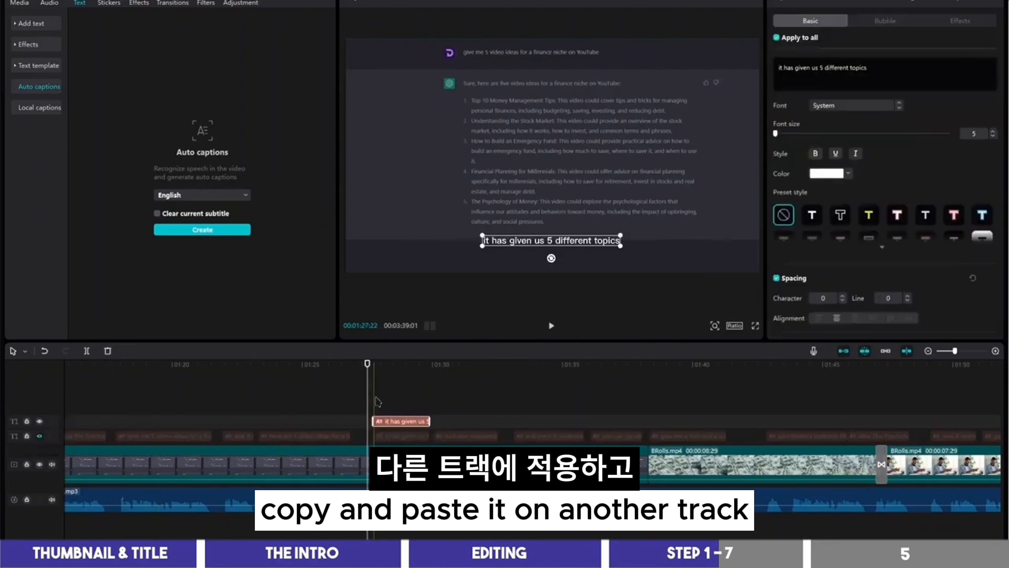
Step: Set the copied caption's font to LEMONMILK-Bold and move the text to the middle of the frame
click(887, 107)
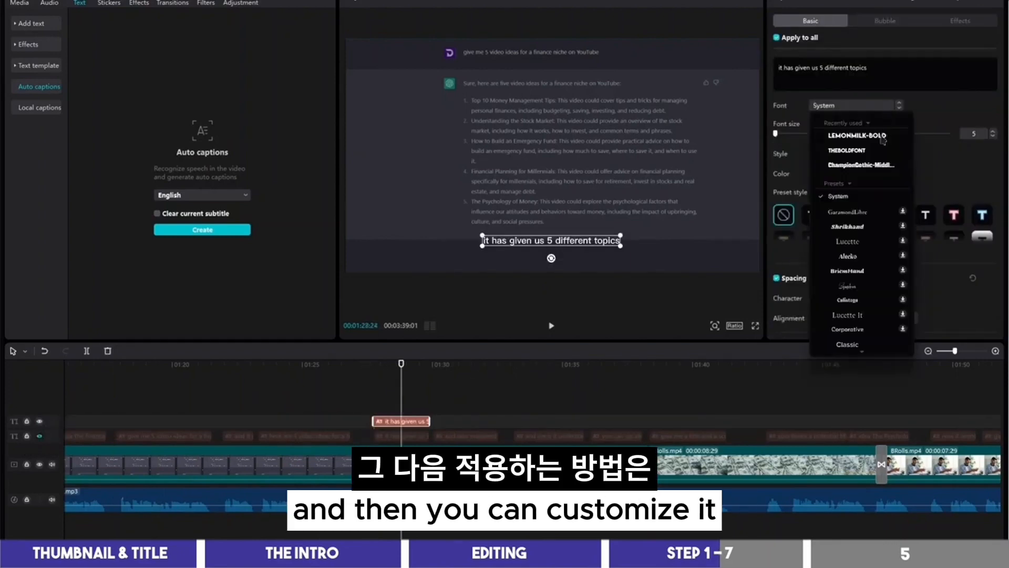
click(883, 136)
drag(605, 241, 605, 157)
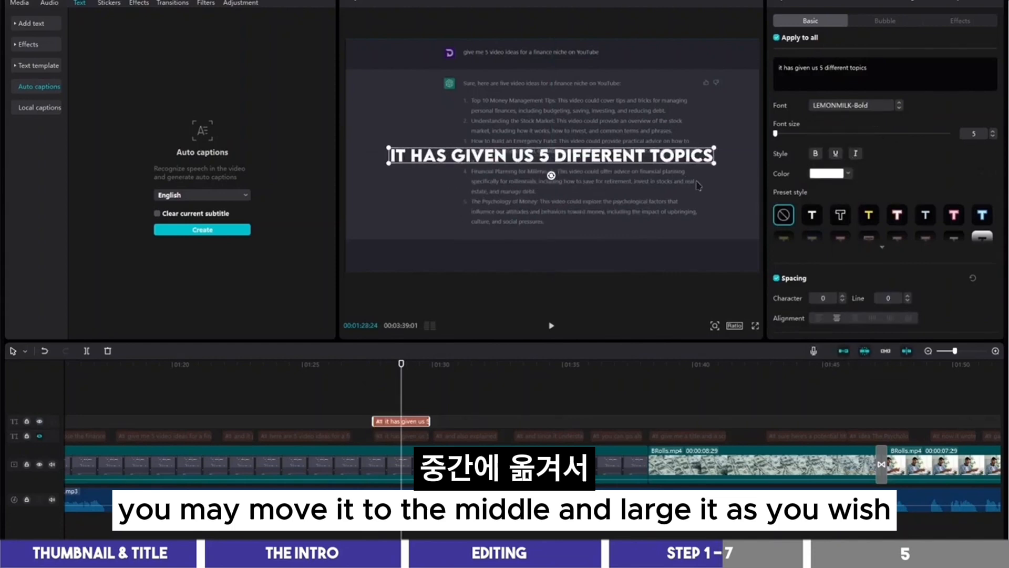
Step: Enlarge the "it has given us 5 different topics" text slightly and try entrance animations on it, including Typewriter and Flip up
drag(714, 163, 724, 164)
click(867, 3)
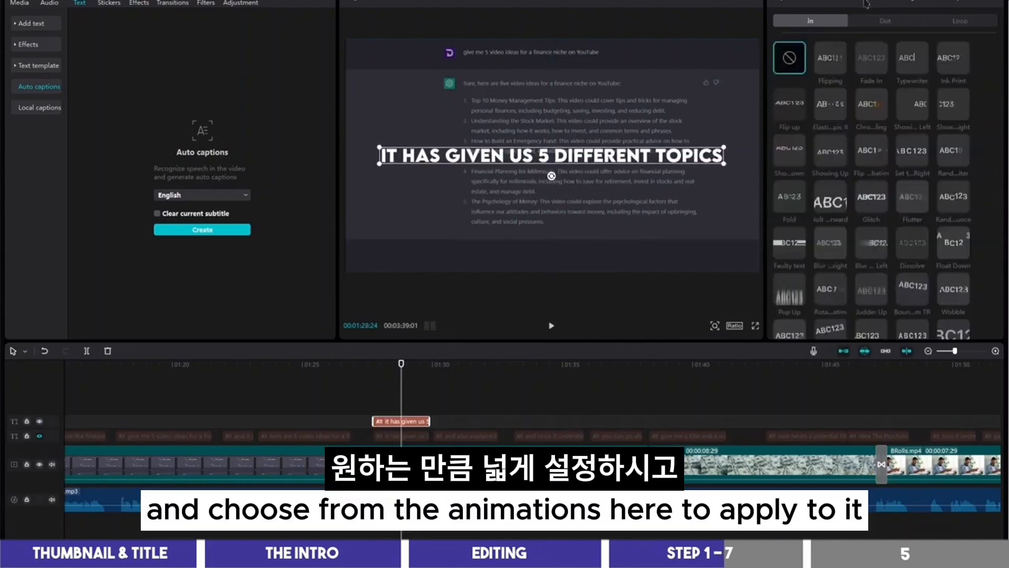
click(917, 69)
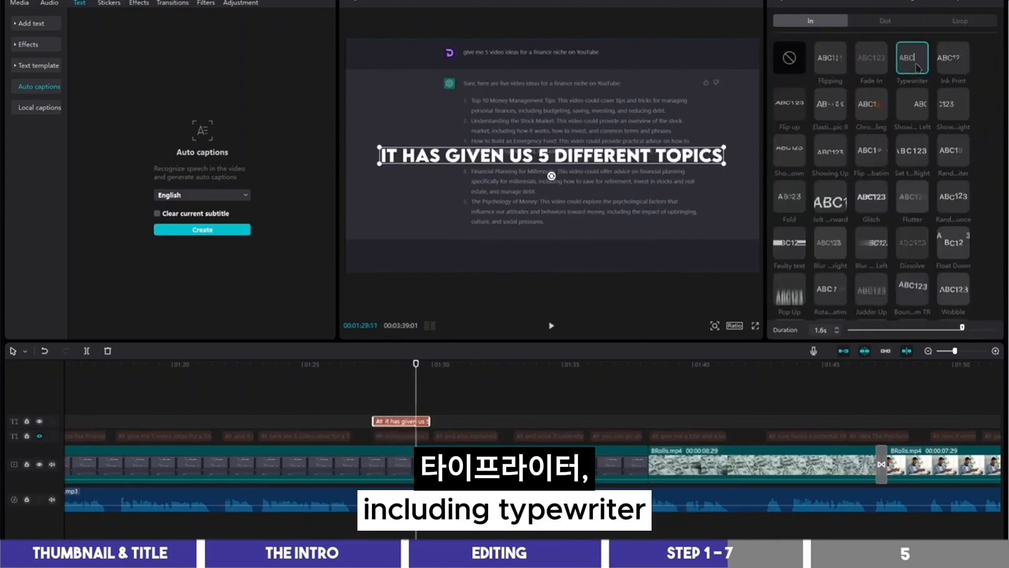
click(831, 58)
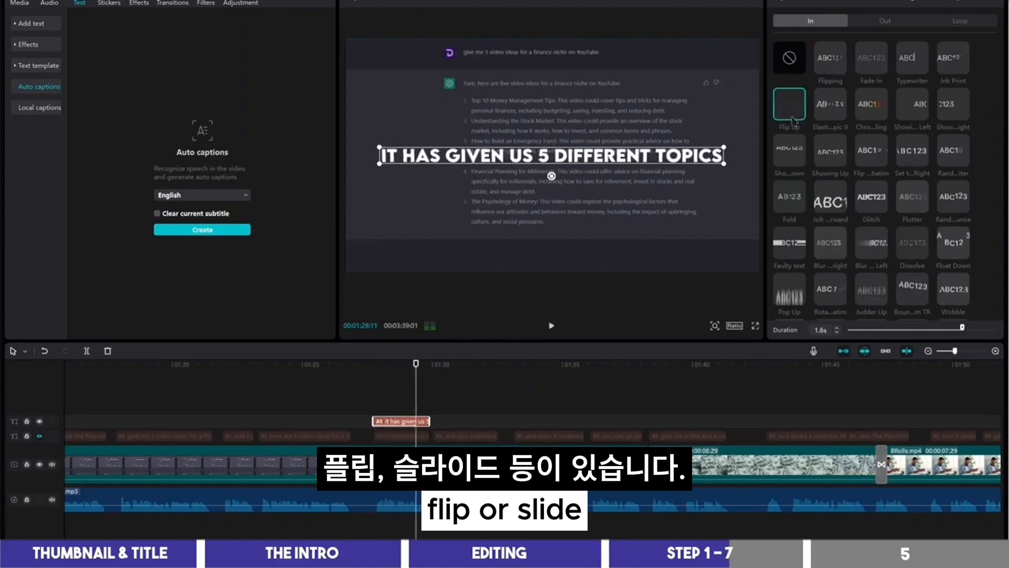
click(914, 111)
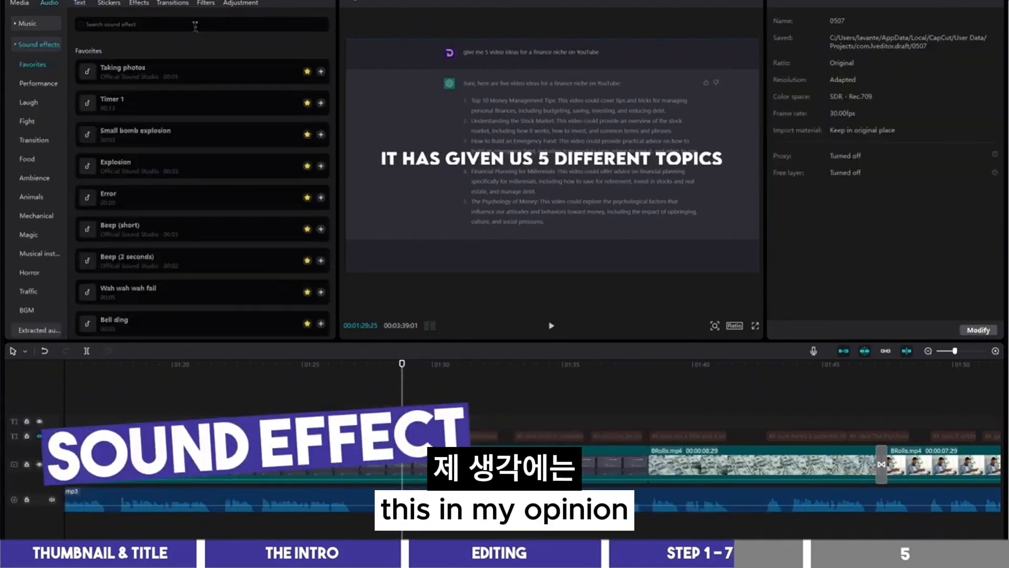
Step: Search the sound effects for "bell" and look through the matching sounds
click(195, 26)
text(bell)
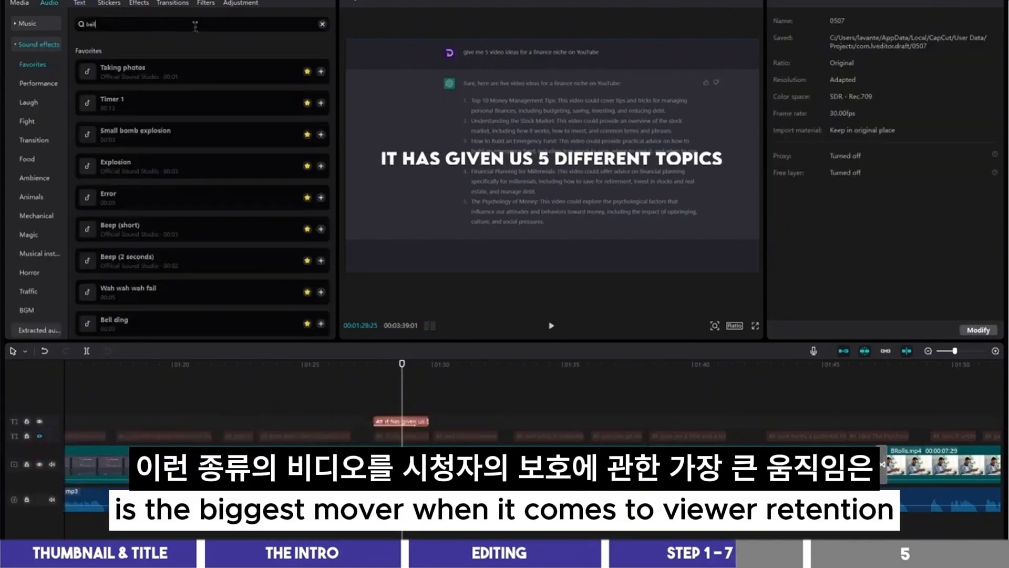
key(Return)
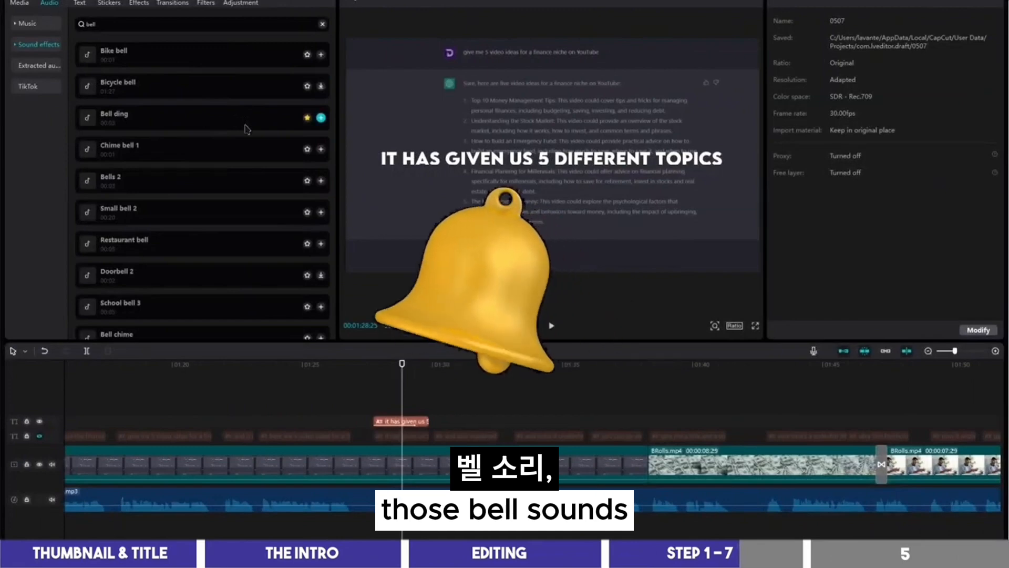
scroll(237, 139, down, 3)
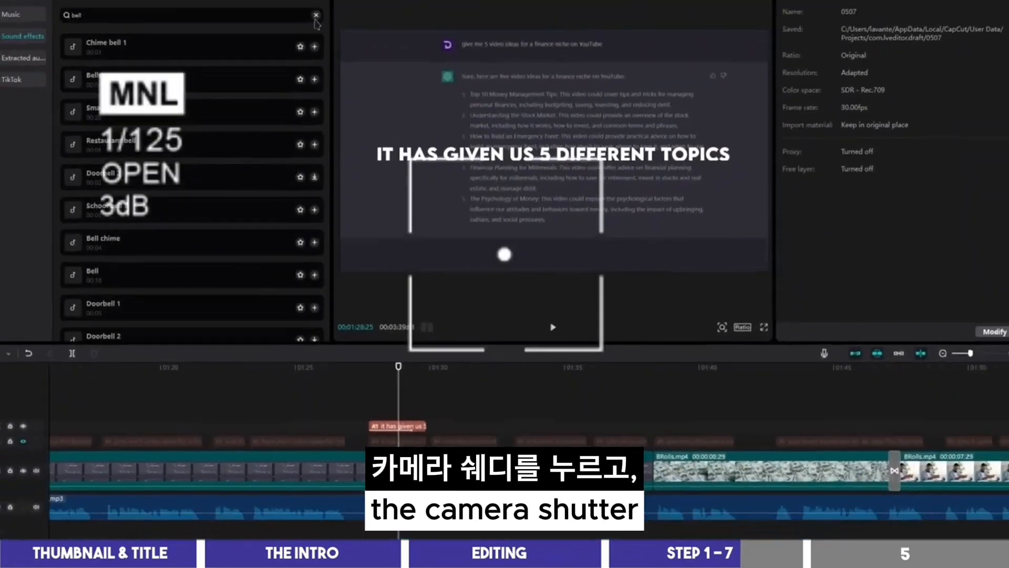
scroll(243, 88, up, 3)
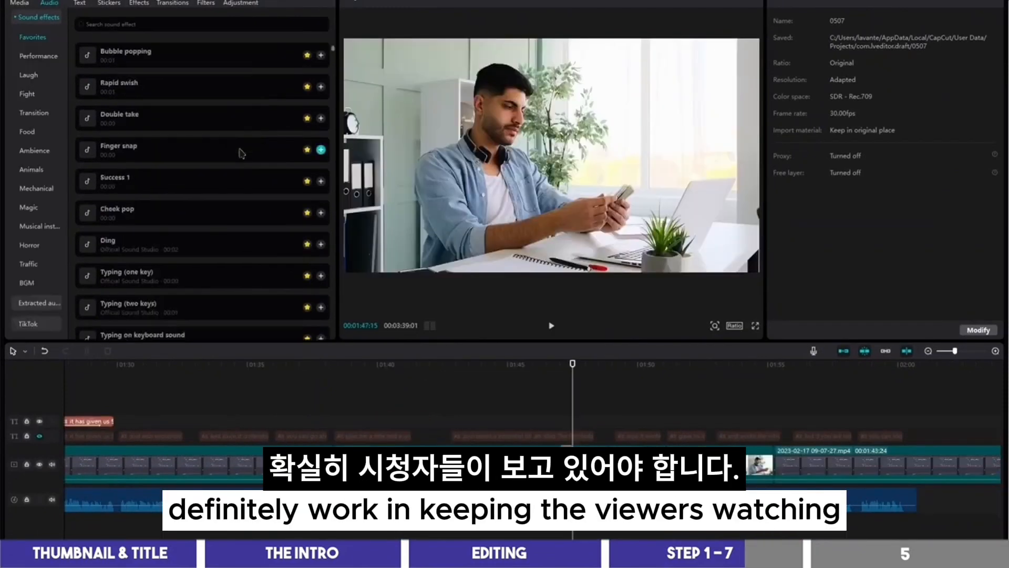
Step: Preview the favorite sound effects Swish, Woosh, Remembering woosh and Deep woosh
scroll(241, 153, down, 6)
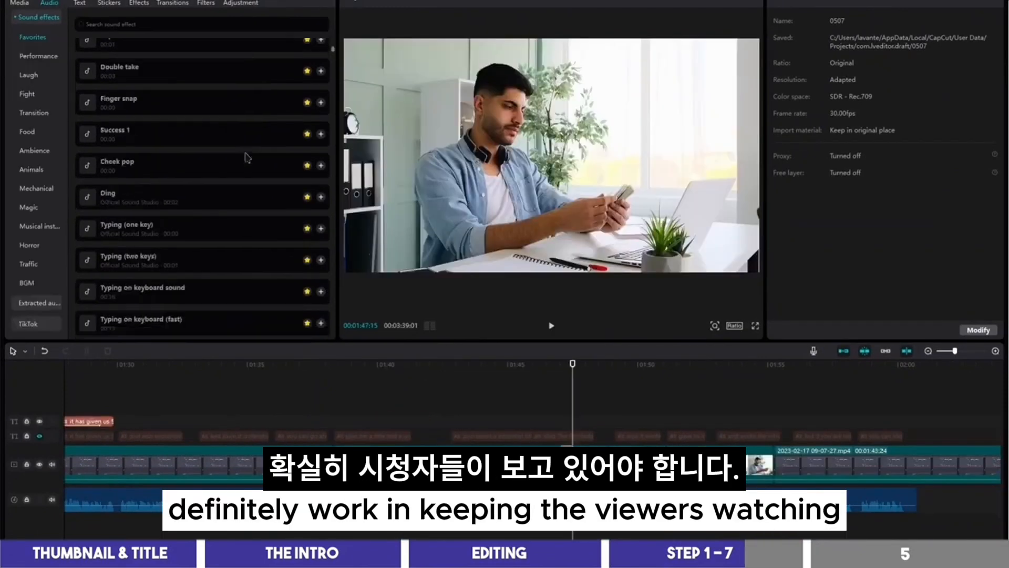
scroll(249, 162, down, 3)
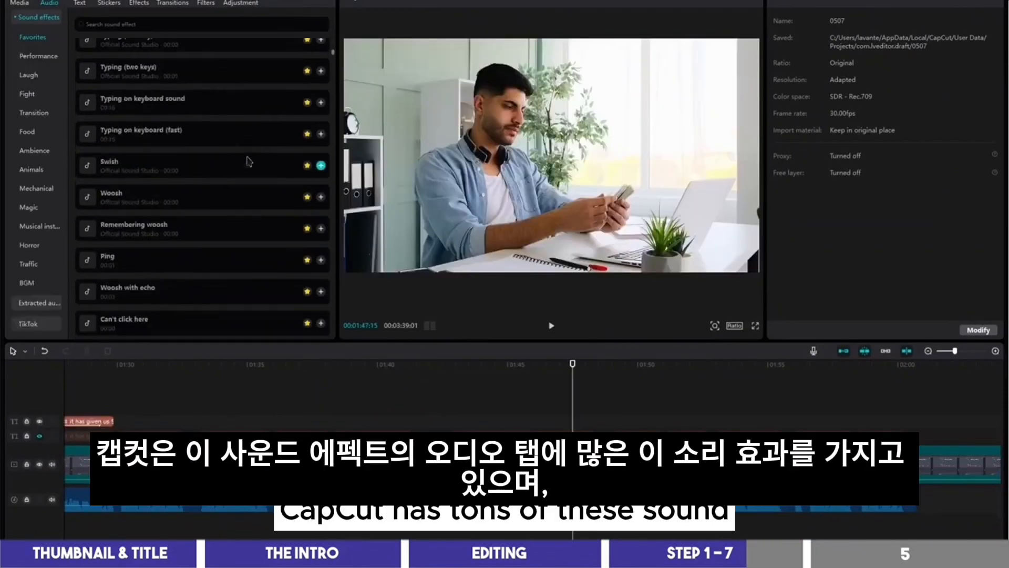
click(237, 121)
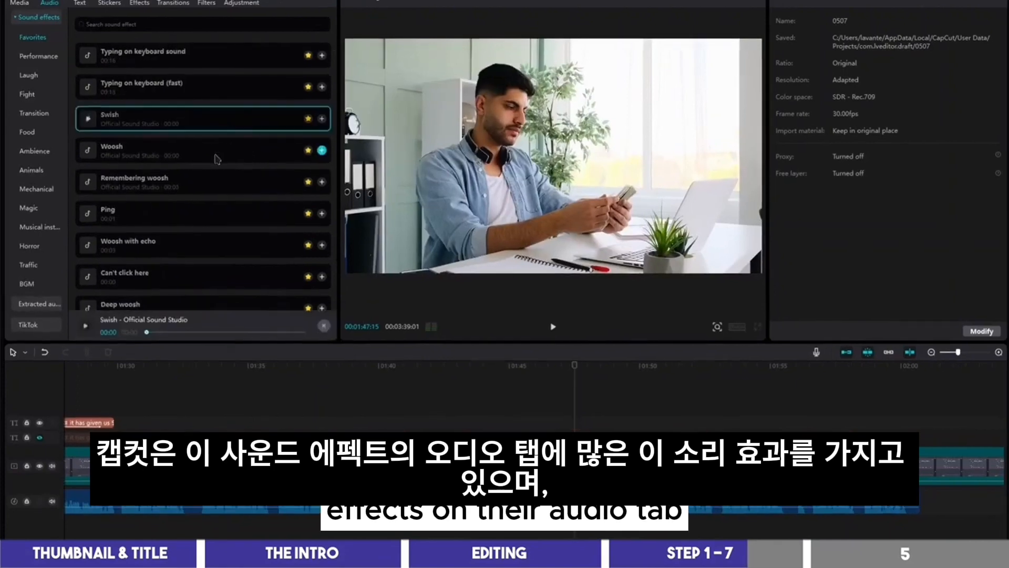
click(262, 153)
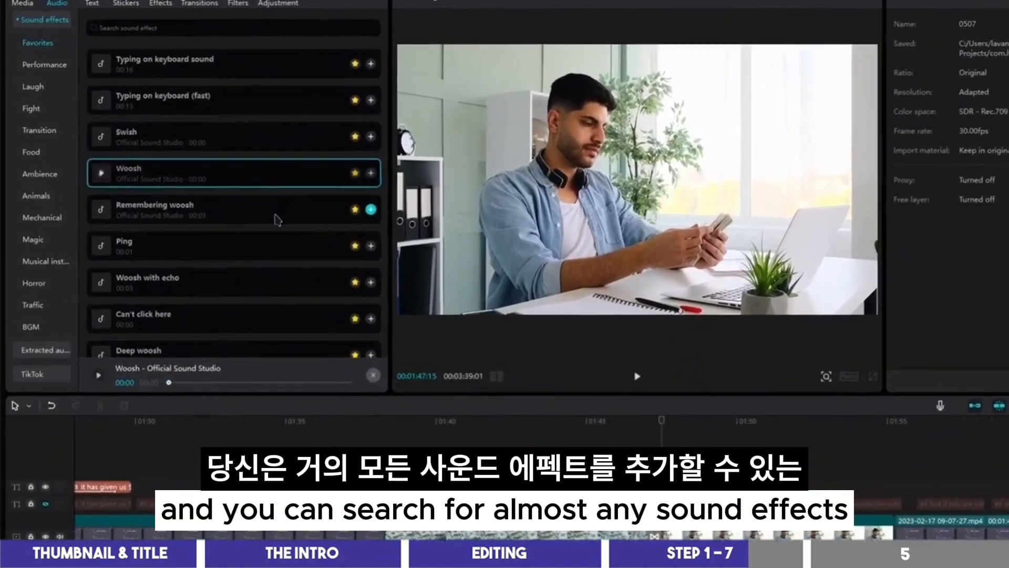
click(279, 203)
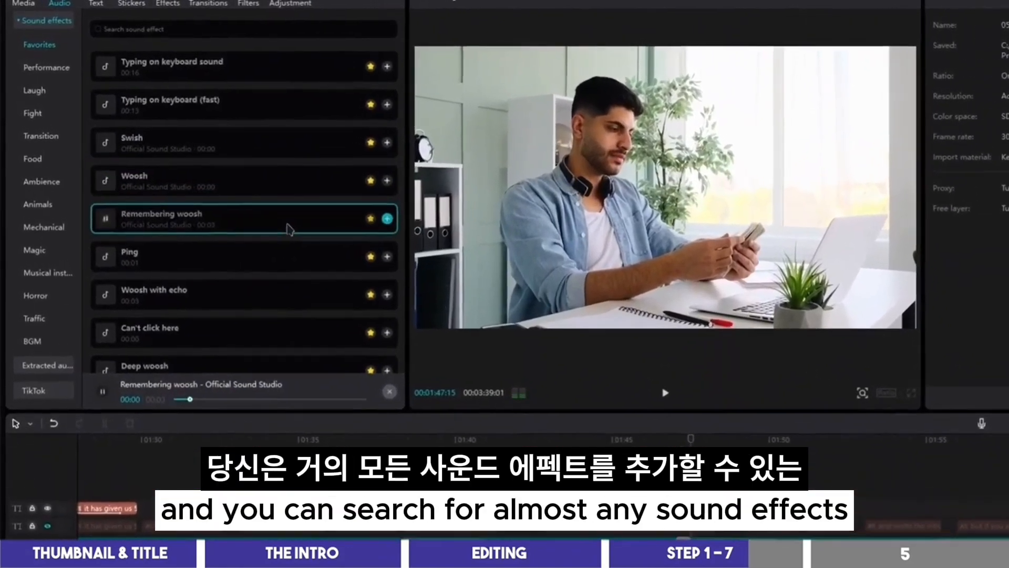
scroll(261, 229, down, 3)
click(310, 276)
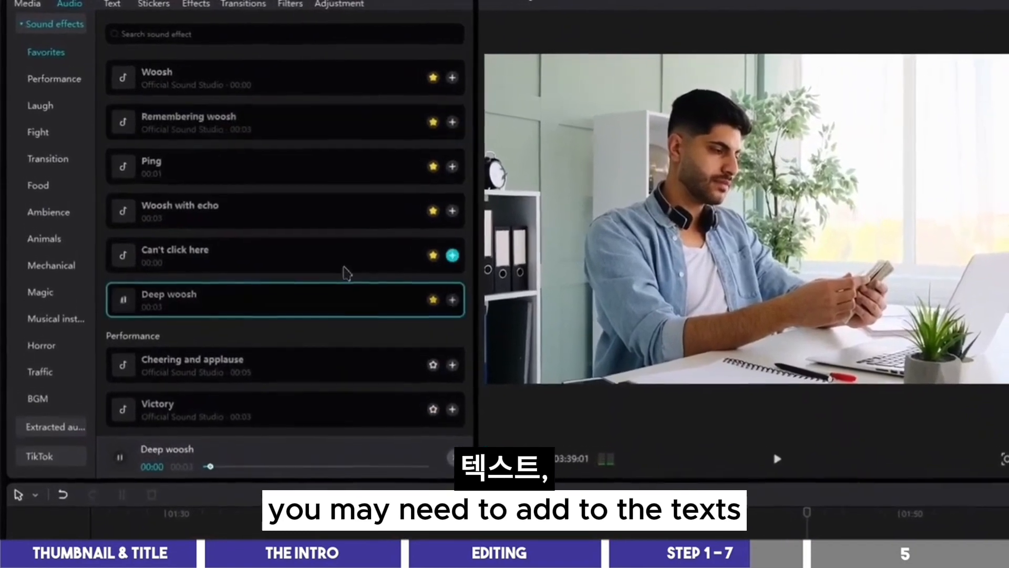
Step: Add the Deep woosh sound effect to the timeline, shift it slightly earlier so it overlaps the B-roll transition, and play it back
scroll(321, 253, up, 3)
scroll(344, 259, down, 3)
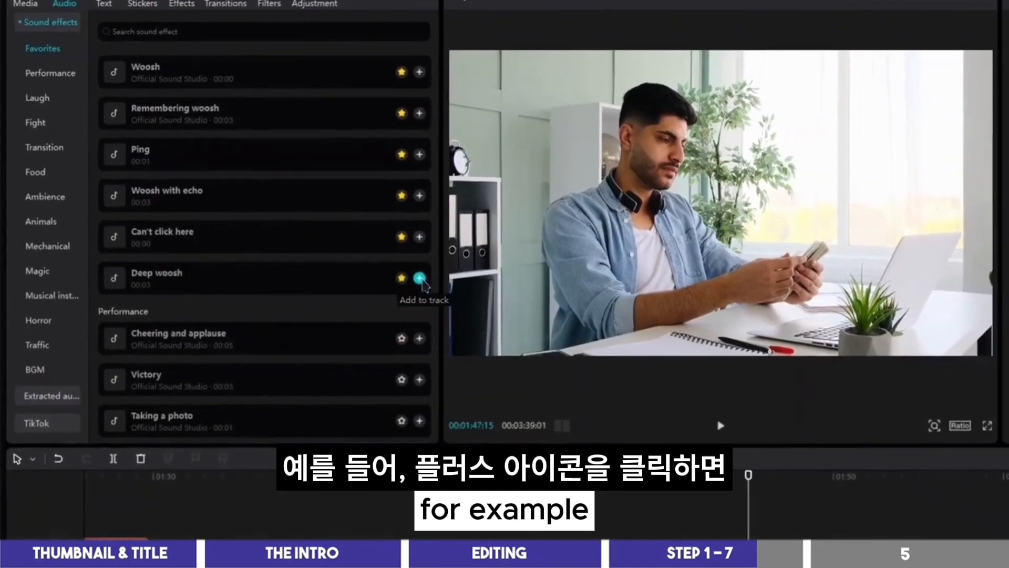
click(420, 278)
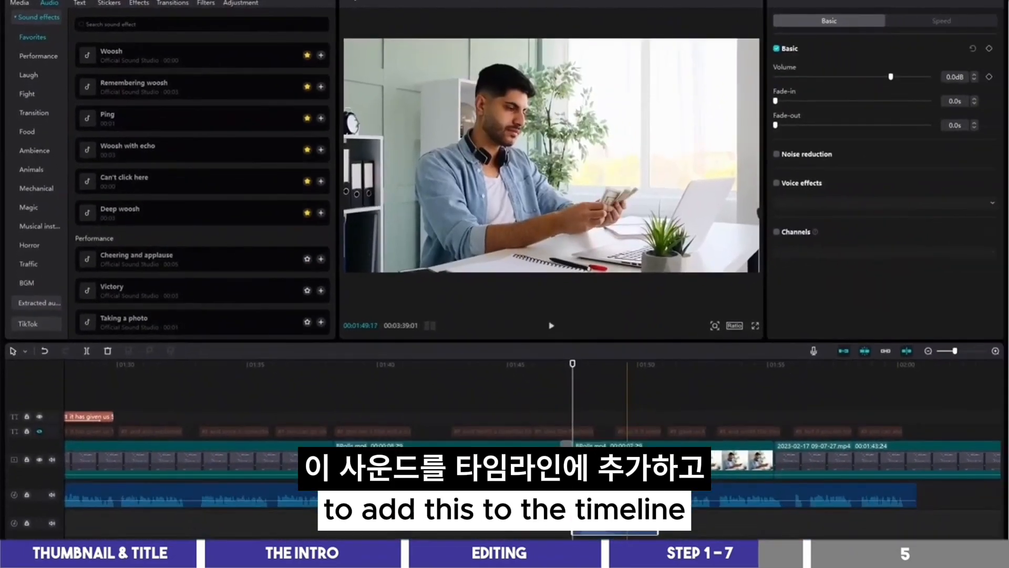
drag(627, 523, 615, 522)
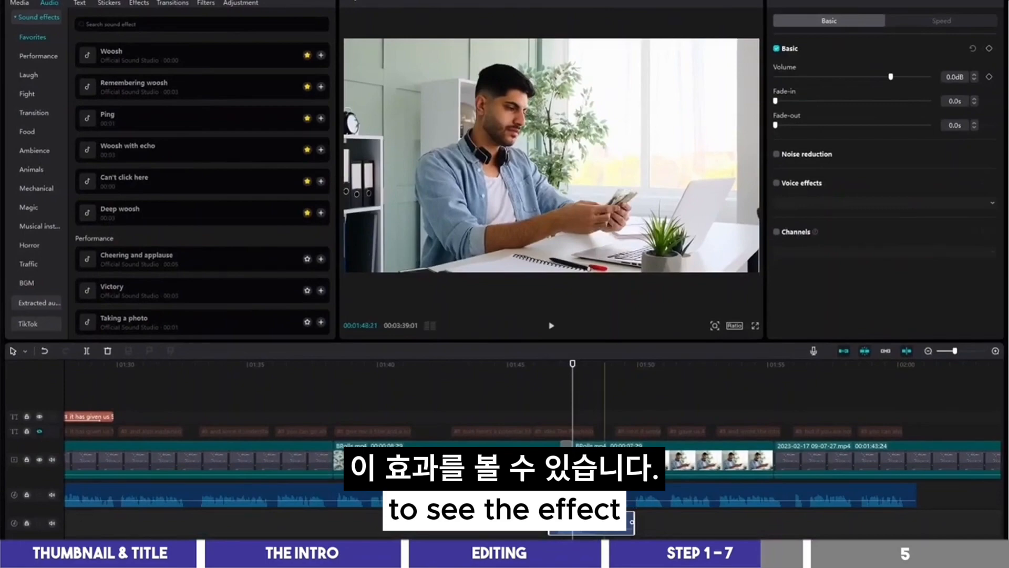
click(549, 400)
key(space)
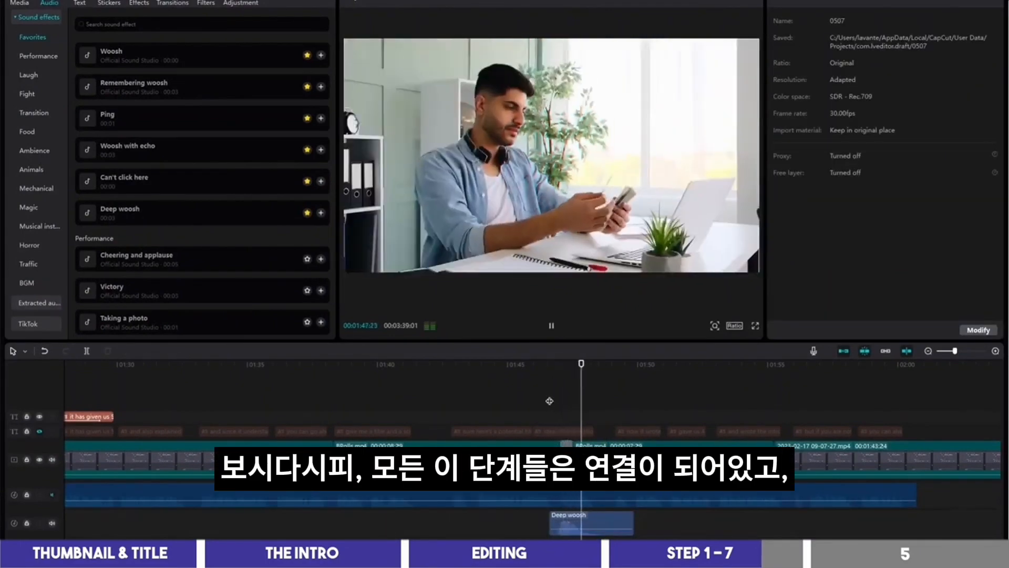
key(space)
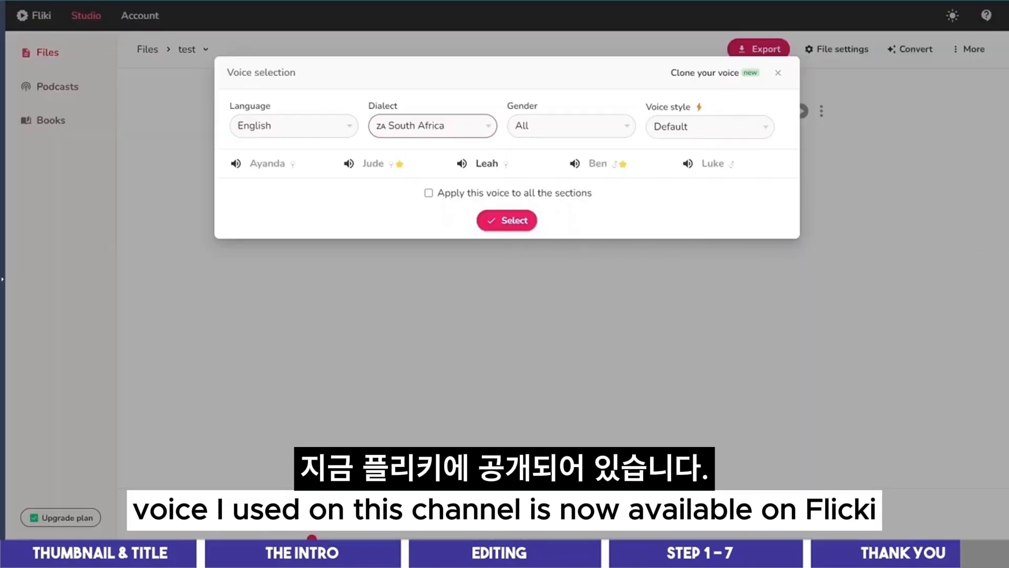
Step: In Fliki's voice selection, preview a South African English voice, switch the dialect to United States, and preview the Christopher voice
click(349, 164)
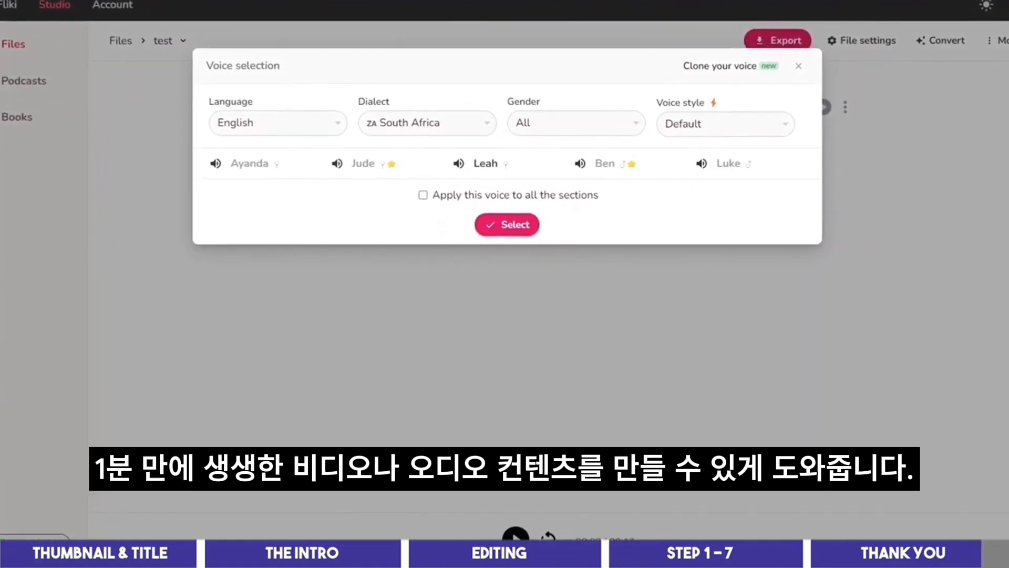
click(428, 123)
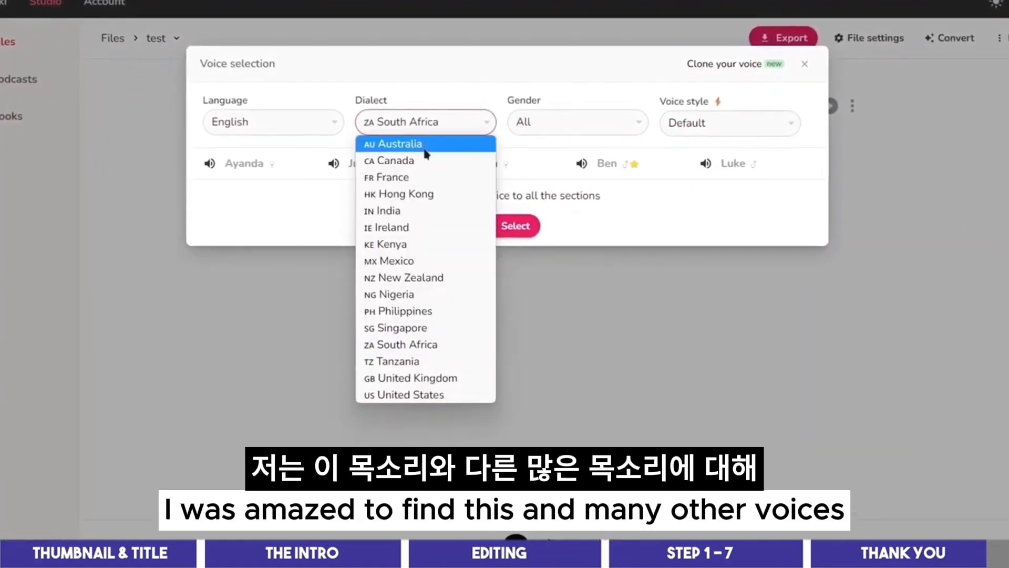
click(423, 396)
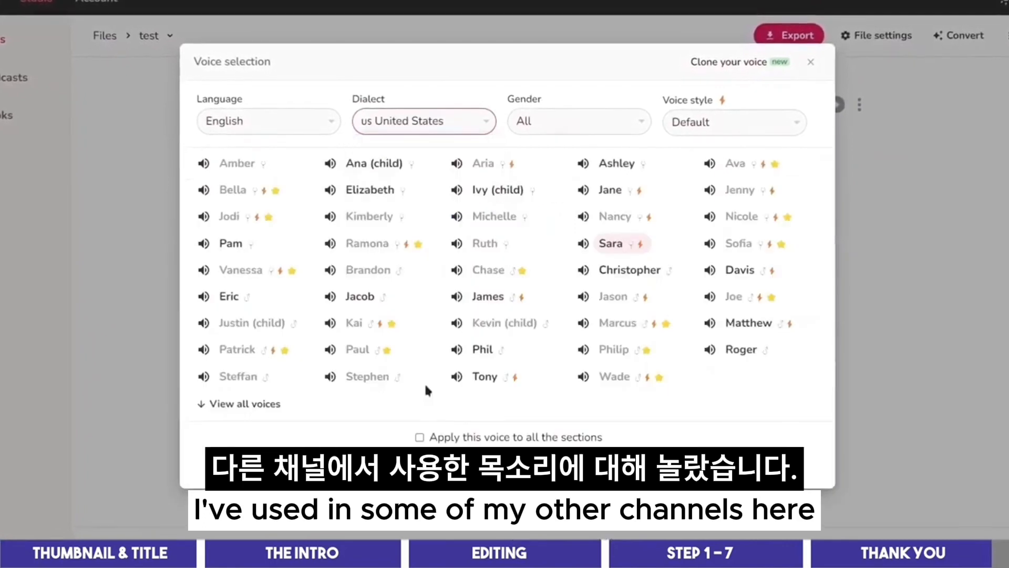
click(584, 271)
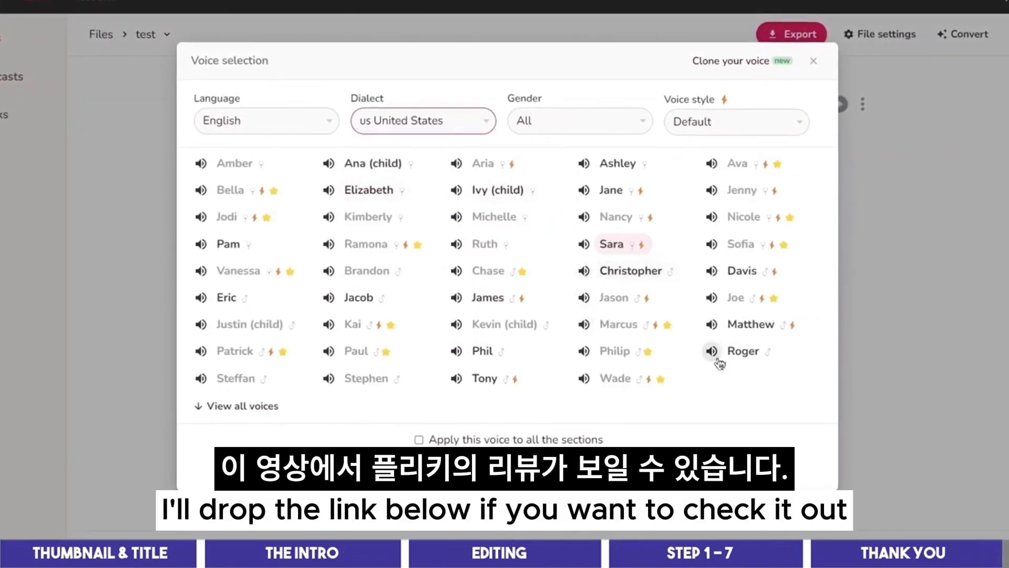